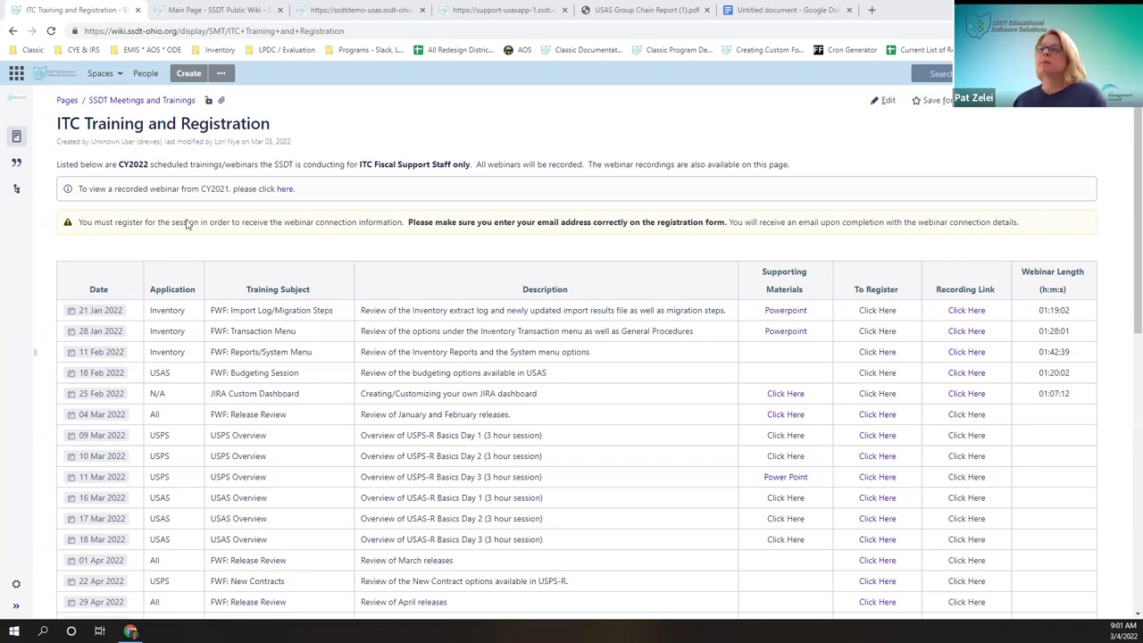
Switch to the SSDT Public Wiki main page and scroll down to its documentation page tree.
left_click(202, 12)
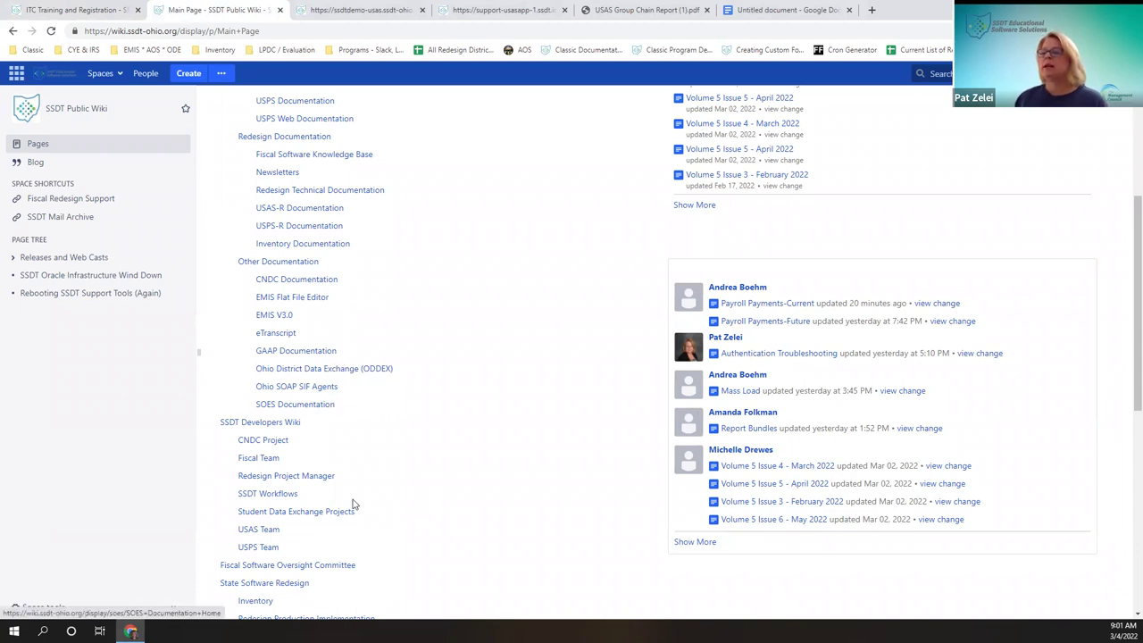
scroll(358, 514, "down", 2)
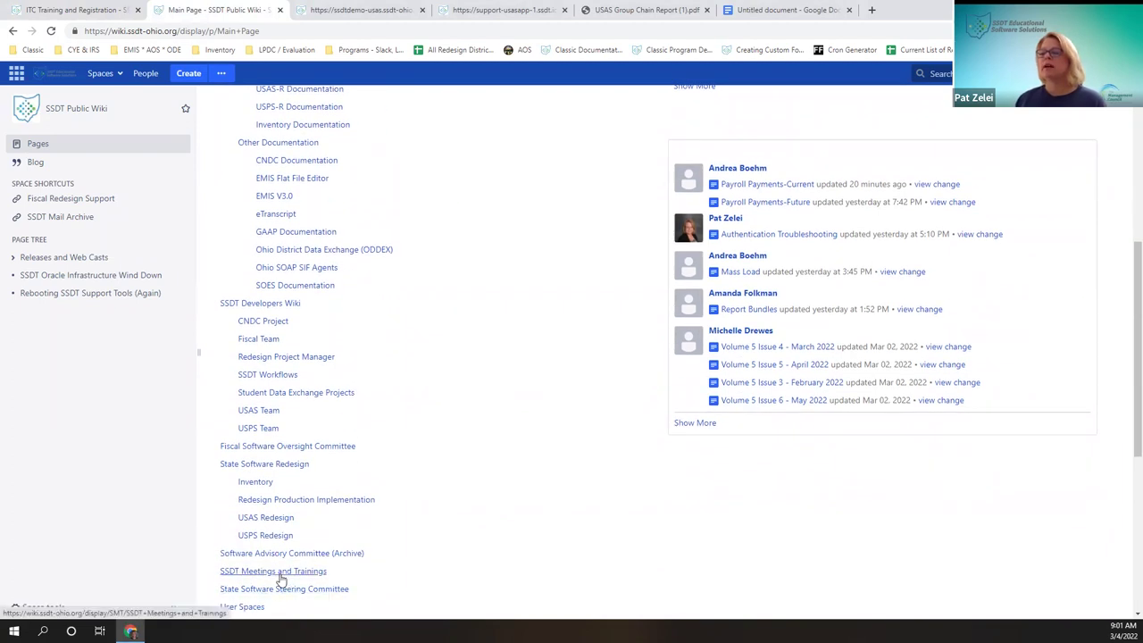
Open SSDT Meetings and Trainings, then look through its ITC Training and Registration page.
left_click(279, 576)
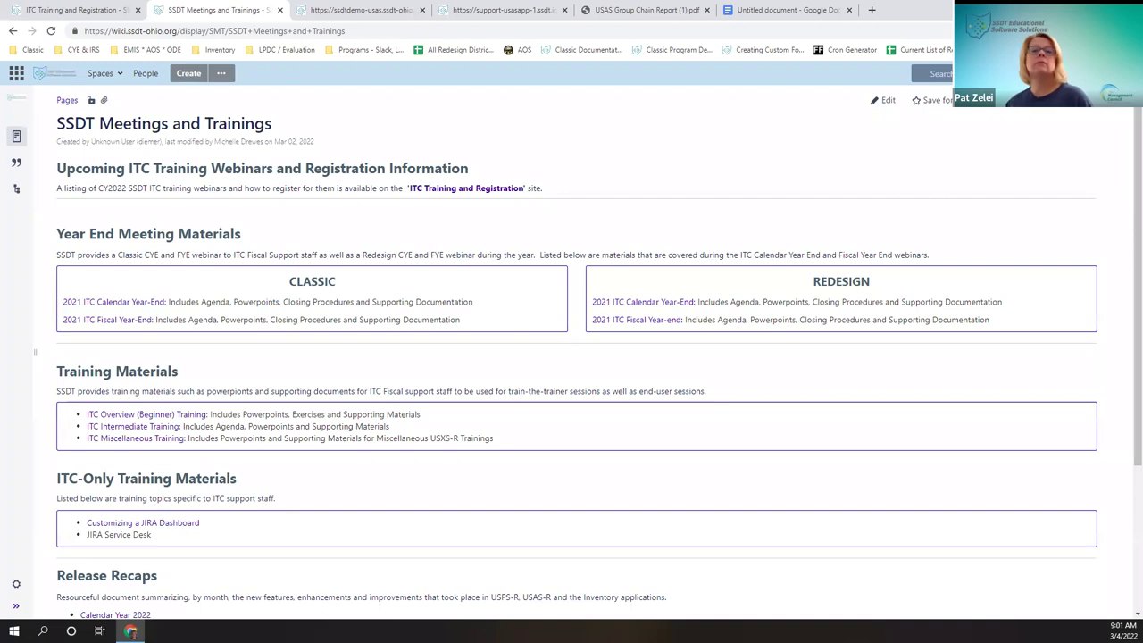
scroll(402, 150, "down", 1)
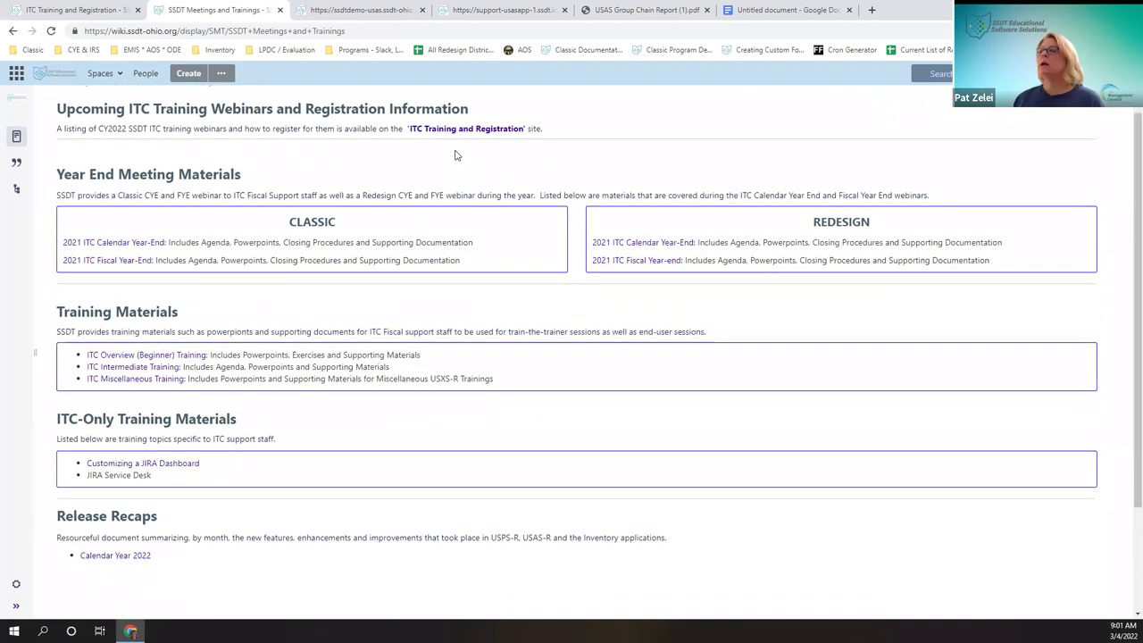
left_click(467, 130)
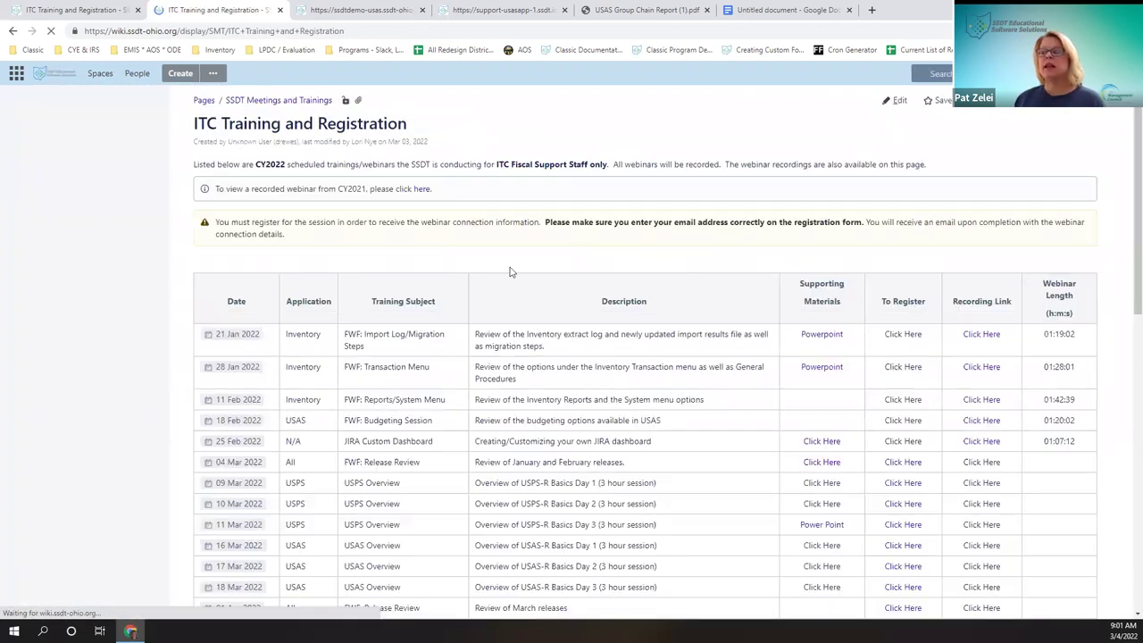
scroll(638, 401, "down", 1)
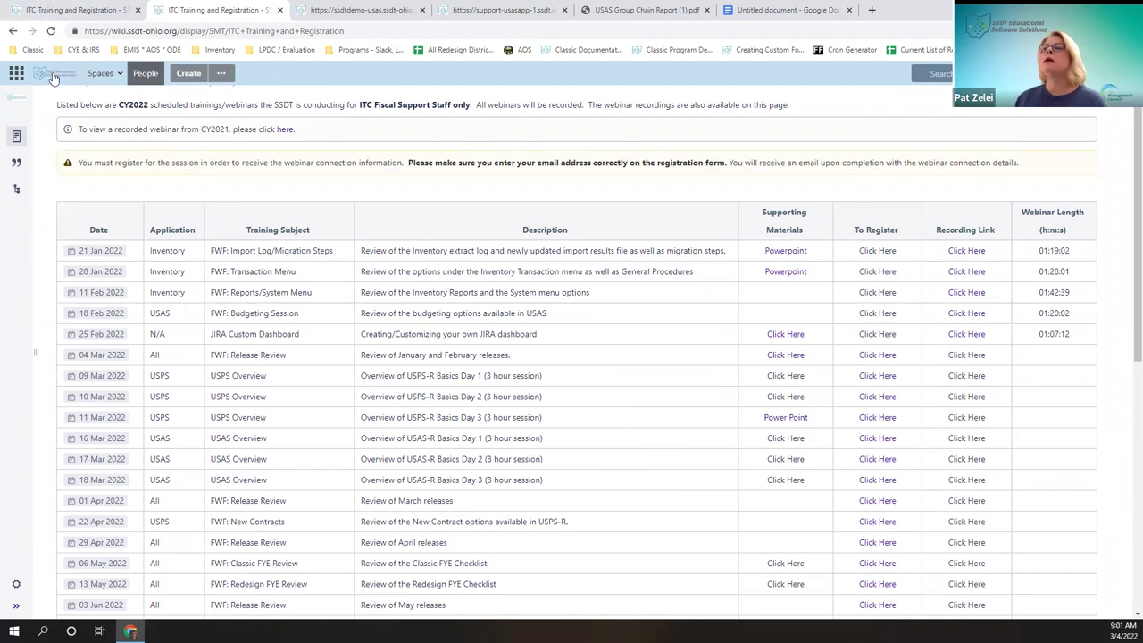
Return to SSDT Meetings and Trainings through the page tree and open the Calendar Year 2022 release recap.
left_click(34, 355)
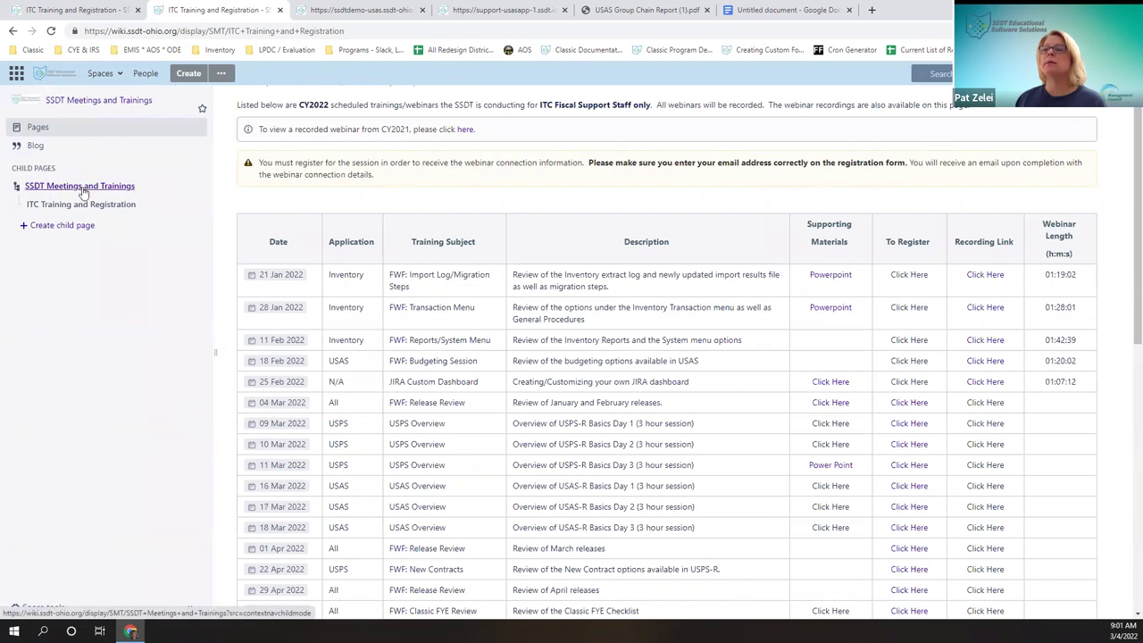
left_click(82, 189)
scroll(474, 403, "down", 1)
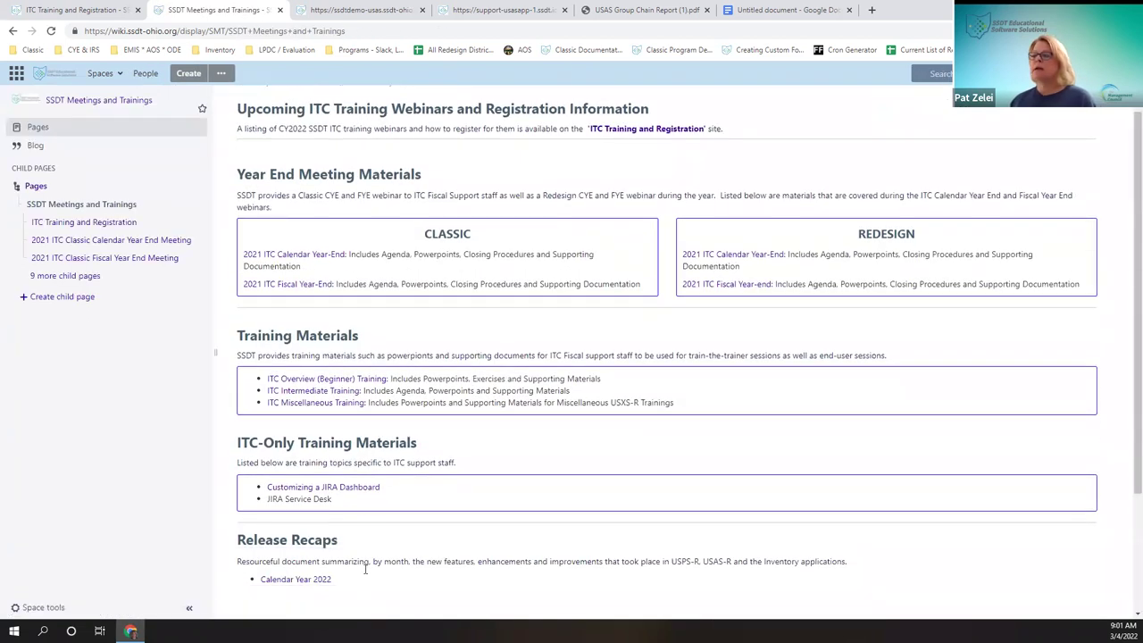
left_click(309, 582)
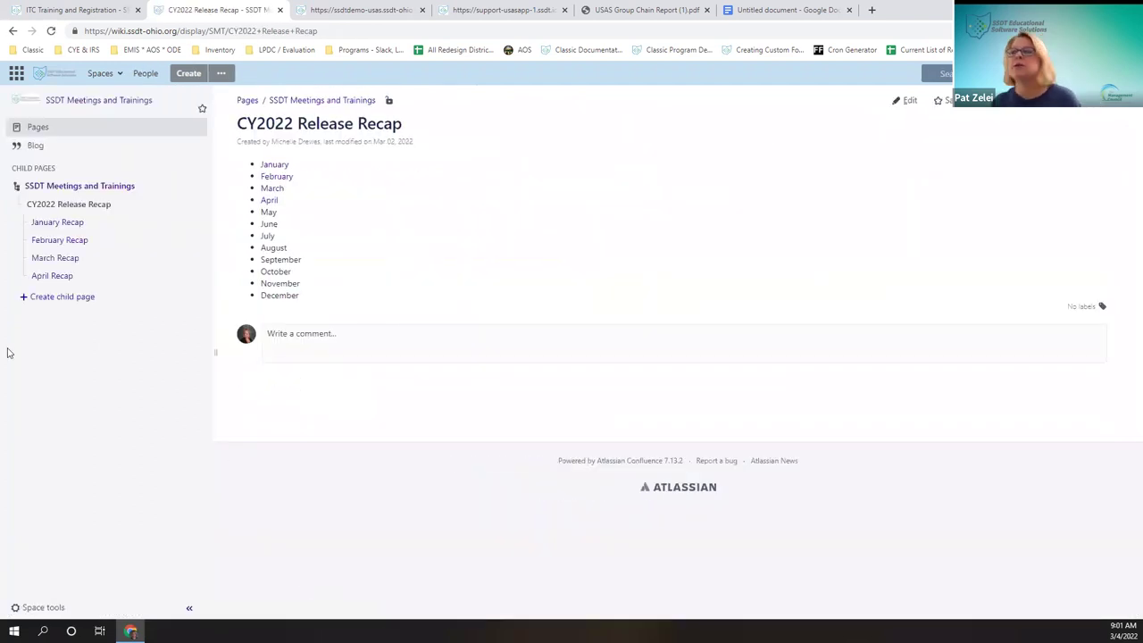
Read through the January Recap's USAS-R and USPS-R release notes, then jump to Inventory Releases.
left_click(277, 165)
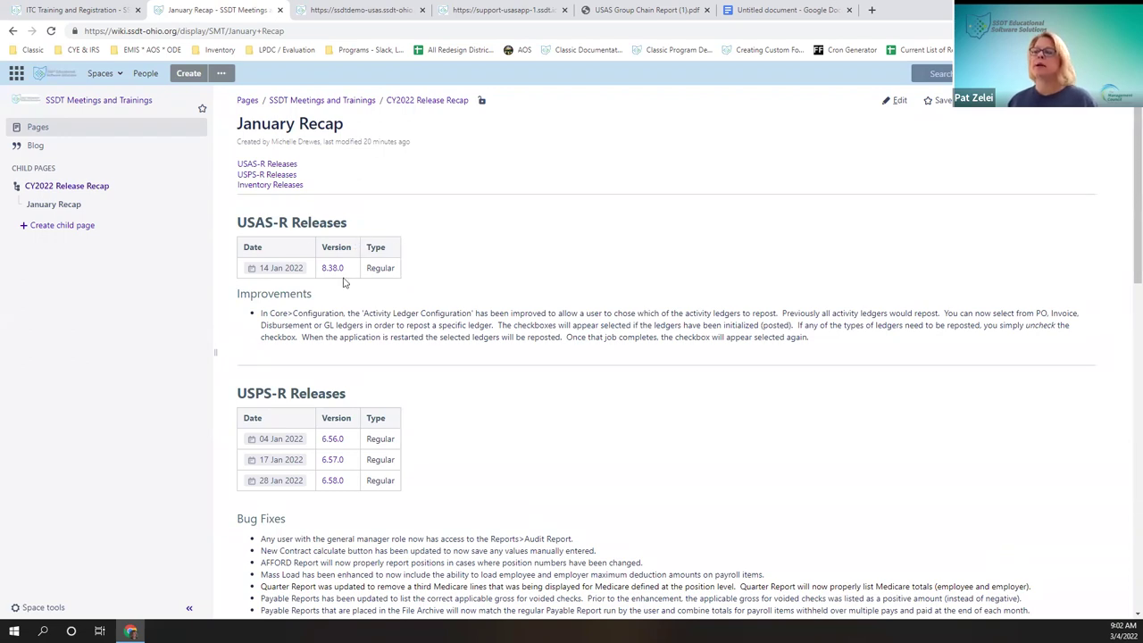
scroll(525, 486, "down", 3)
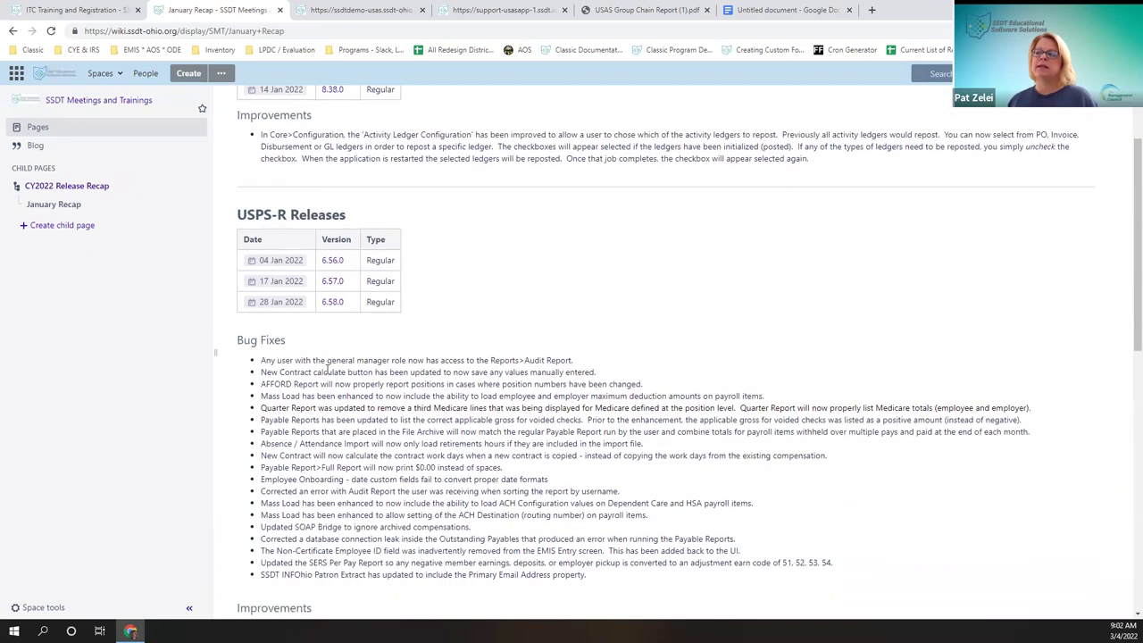
scroll(405, 596, "down", 1)
scroll(387, 549, "down", 4)
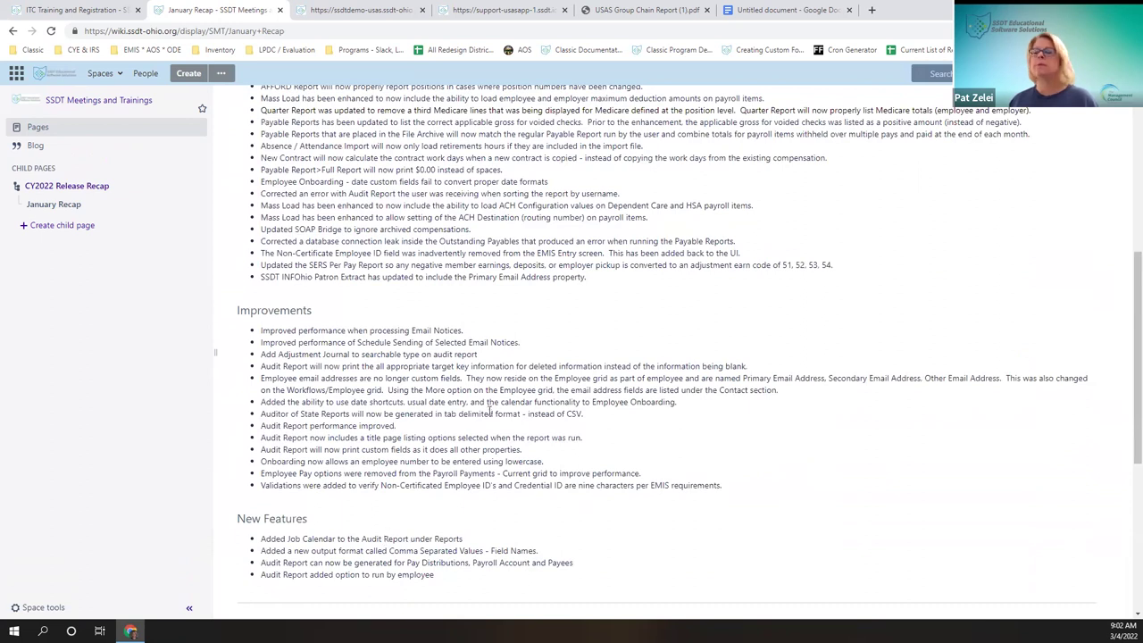
scroll(491, 407, "up", 4)
scroll(377, 261, "up", 4)
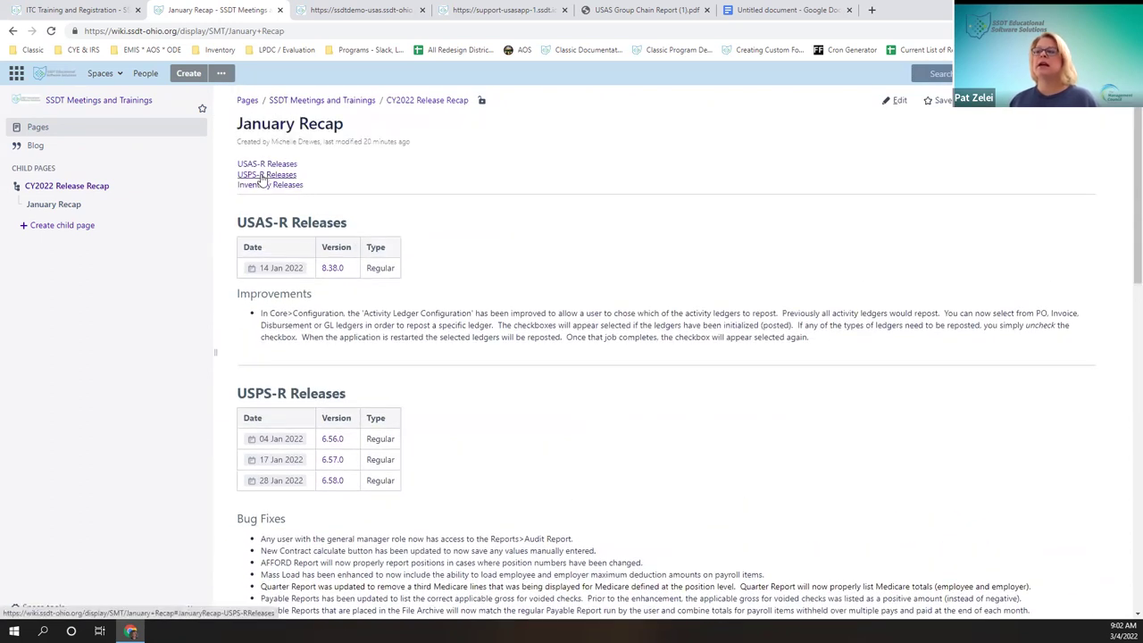
left_click(261, 186)
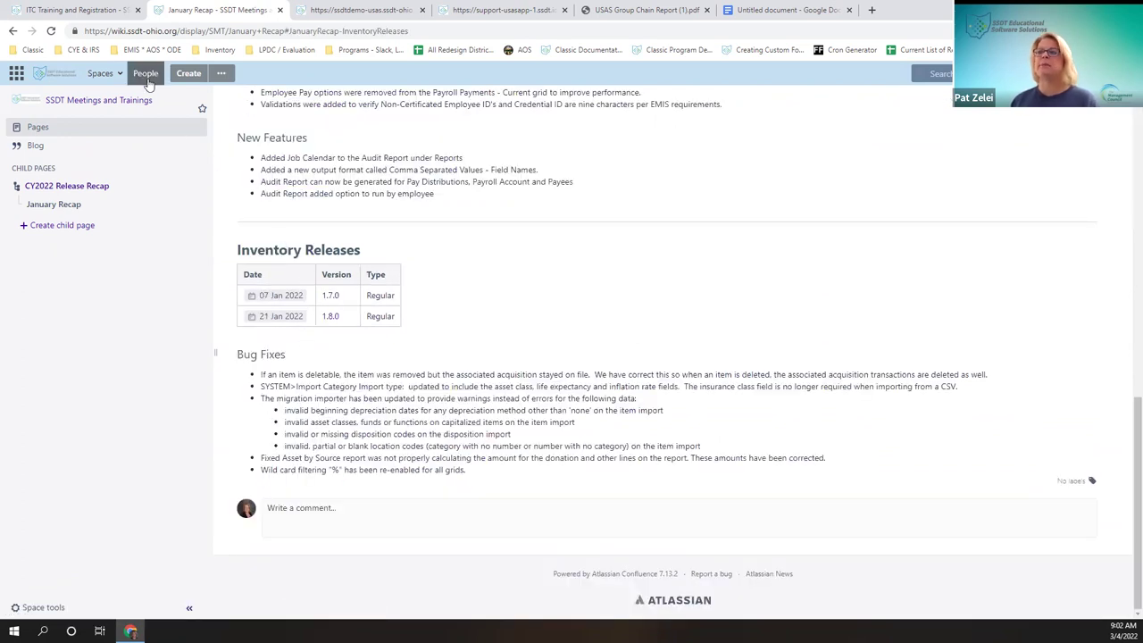
Go back to the CY2022 Release Recap, reopen the January Recap, then return once more.
left_click(88, 187)
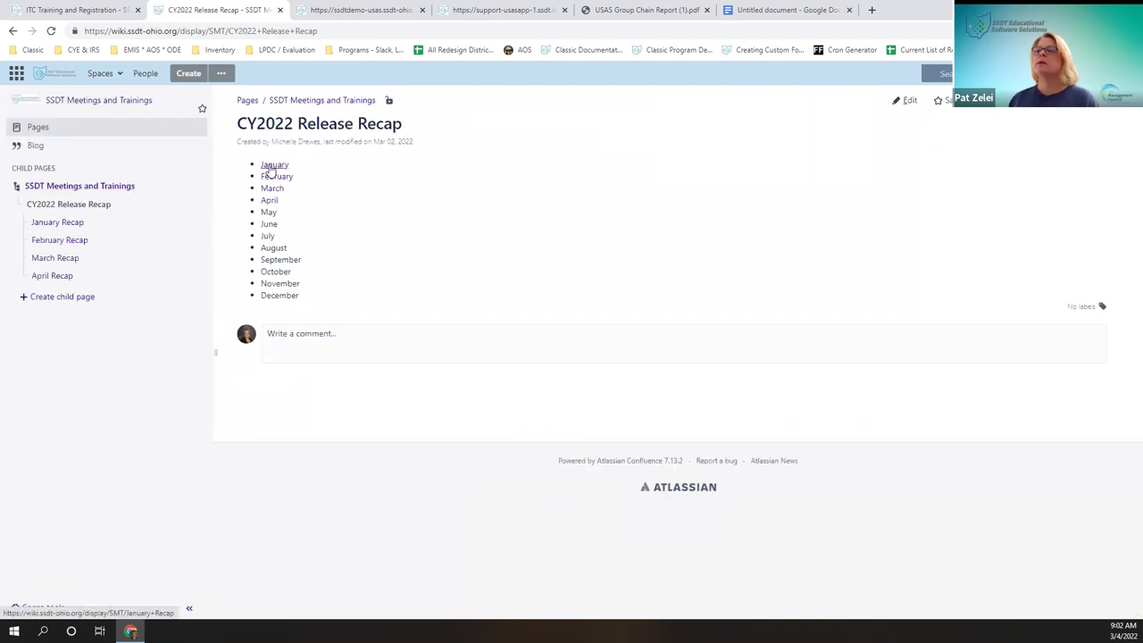
left_click(271, 167)
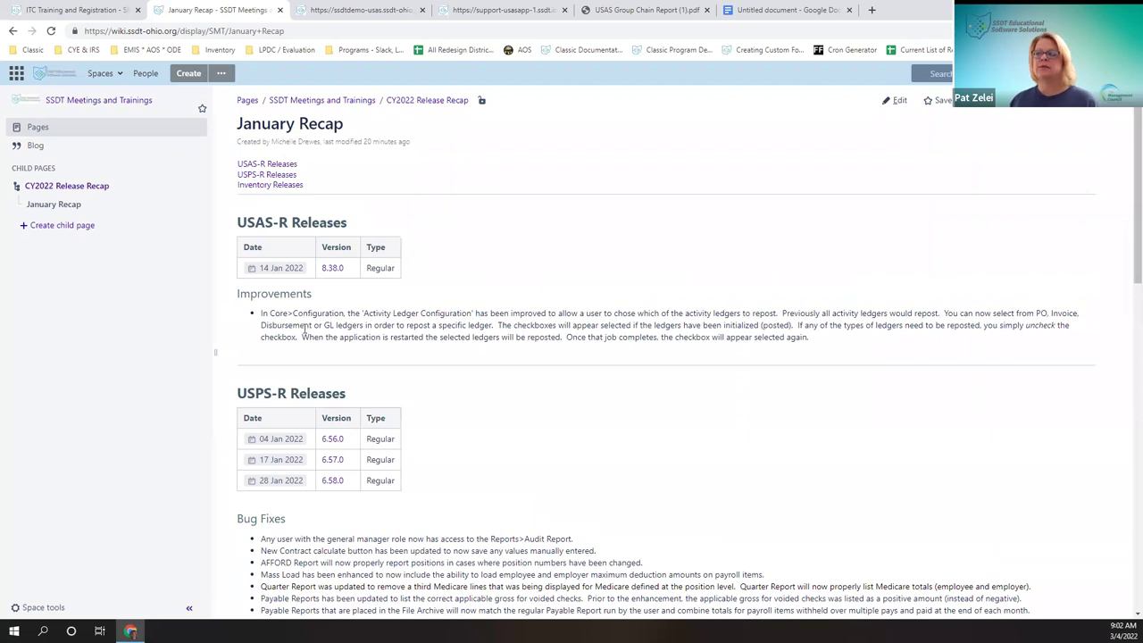
left_click(68, 189)
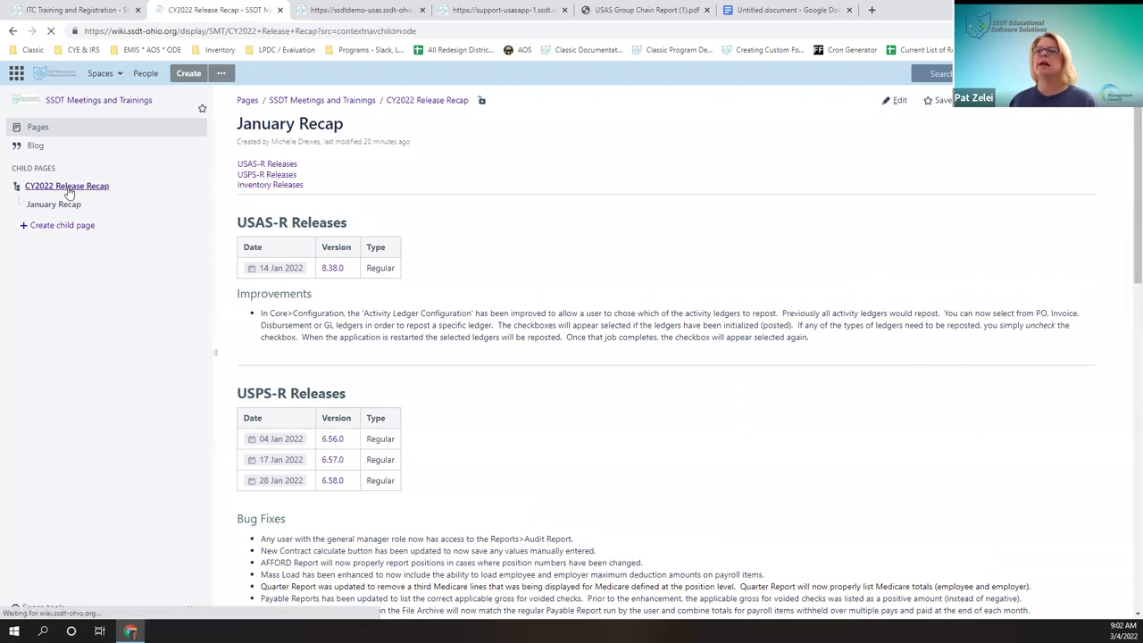
Open the February Recap, then switch to the USAS-R demo showing receipt 3211's Revenue Accounts.
left_click(291, 182)
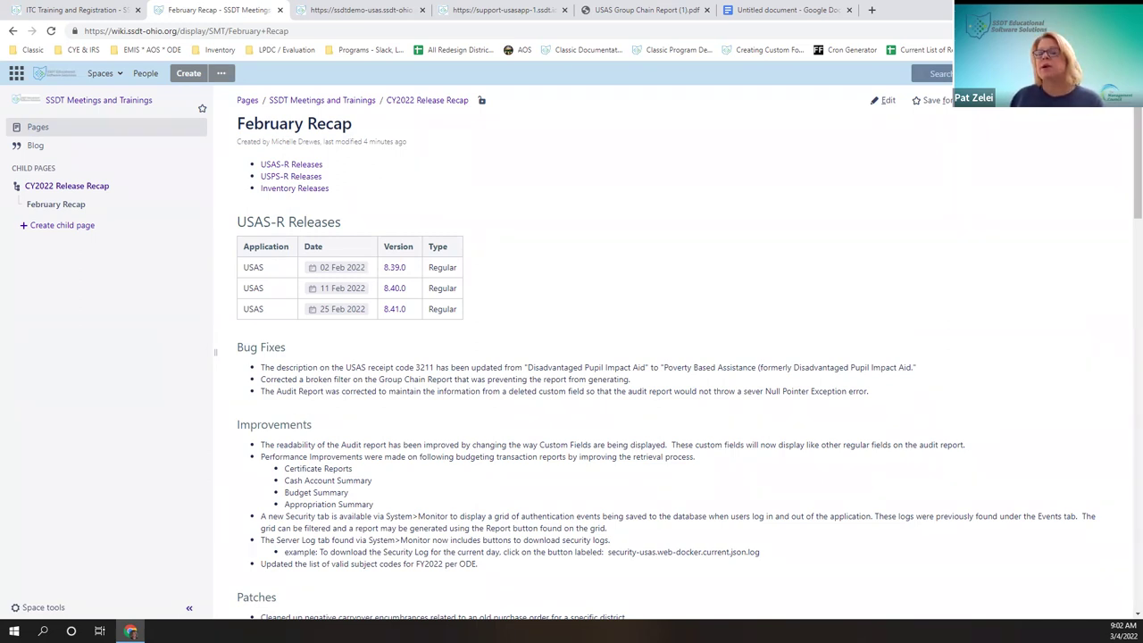
left_click(321, 7)
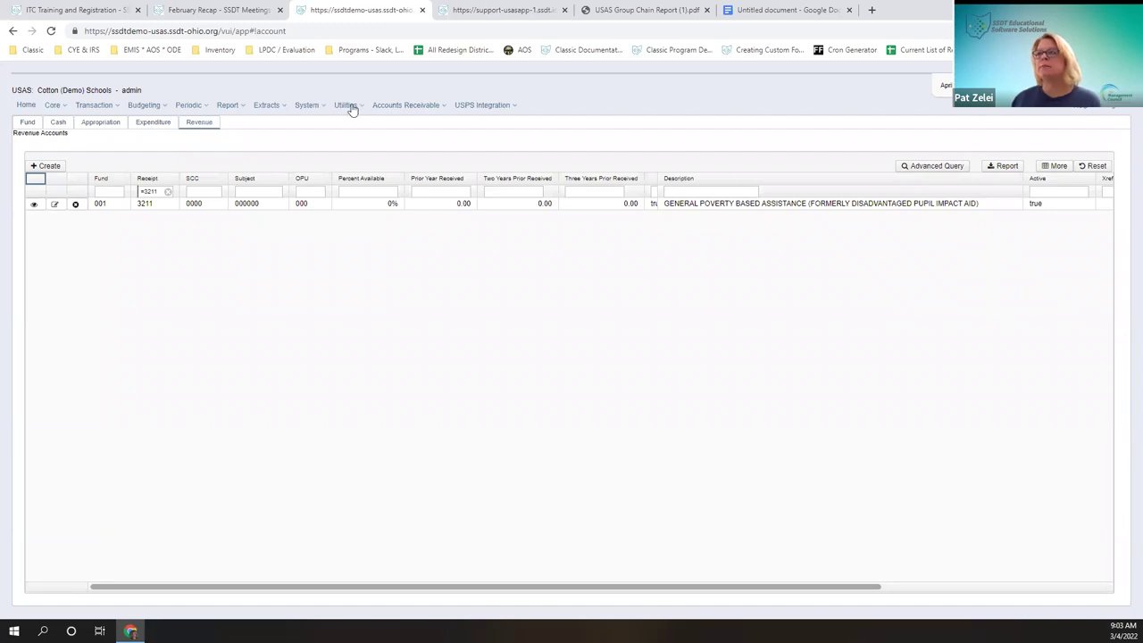
Uncheck PO Ledgers Initialized in the Activity Ledger Configuration, then go to System > Monitor.
left_click(307, 105)
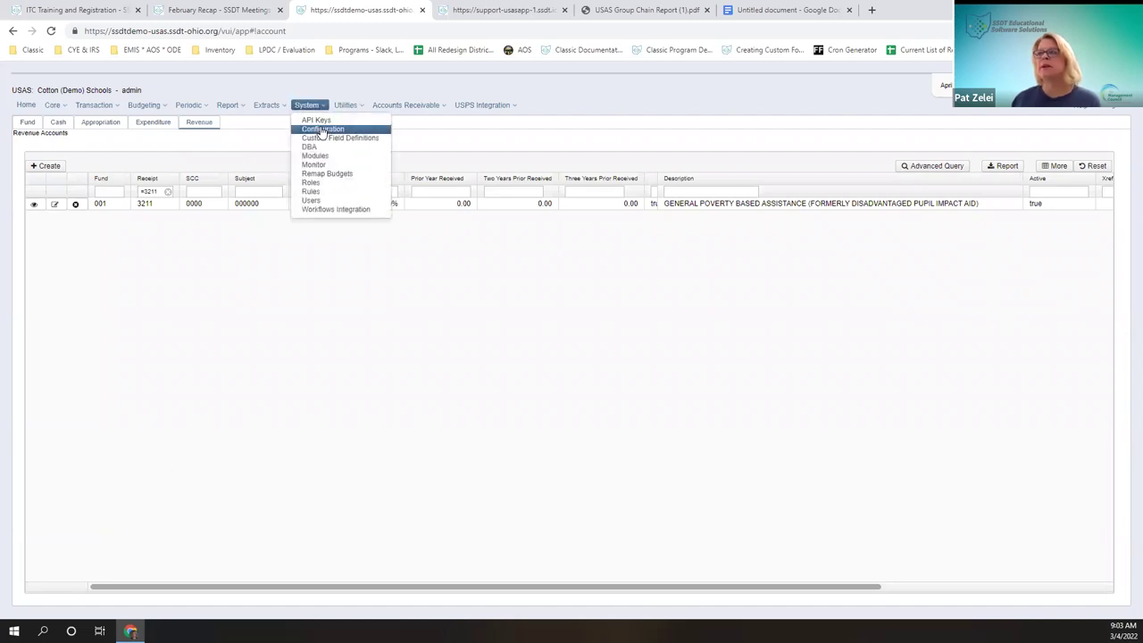
left_click(321, 129)
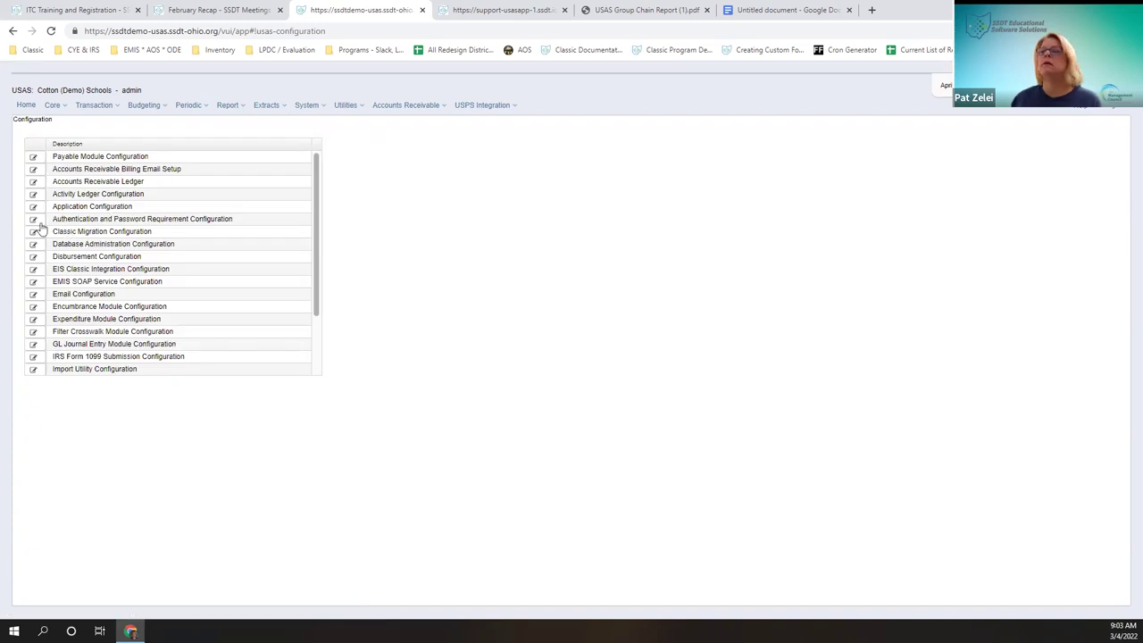
left_click(34, 195)
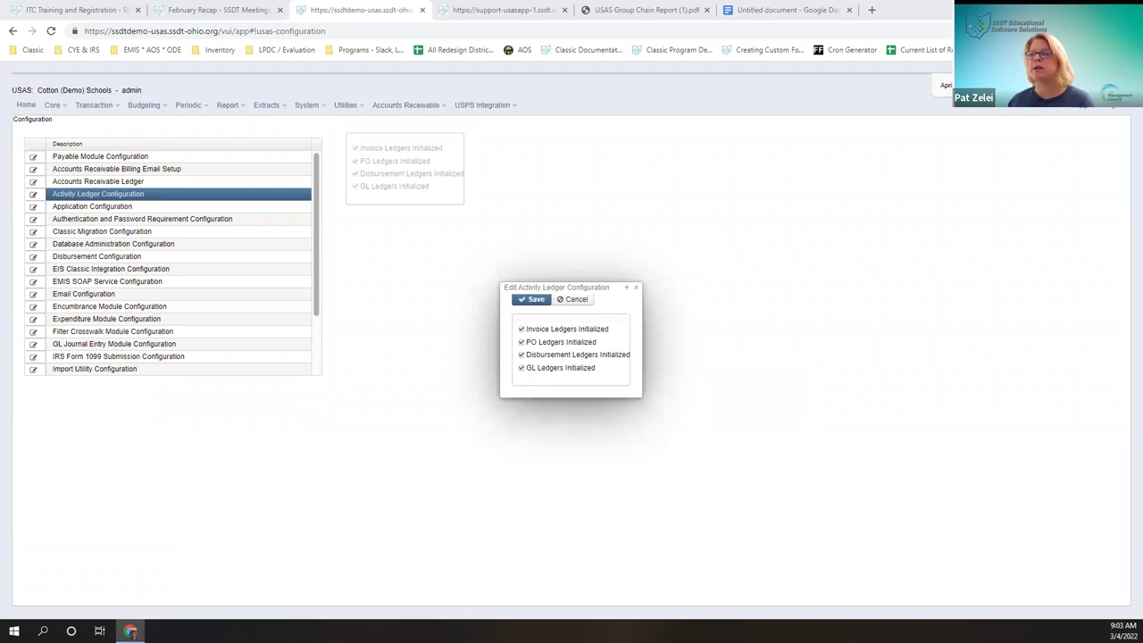
left_click(522, 344)
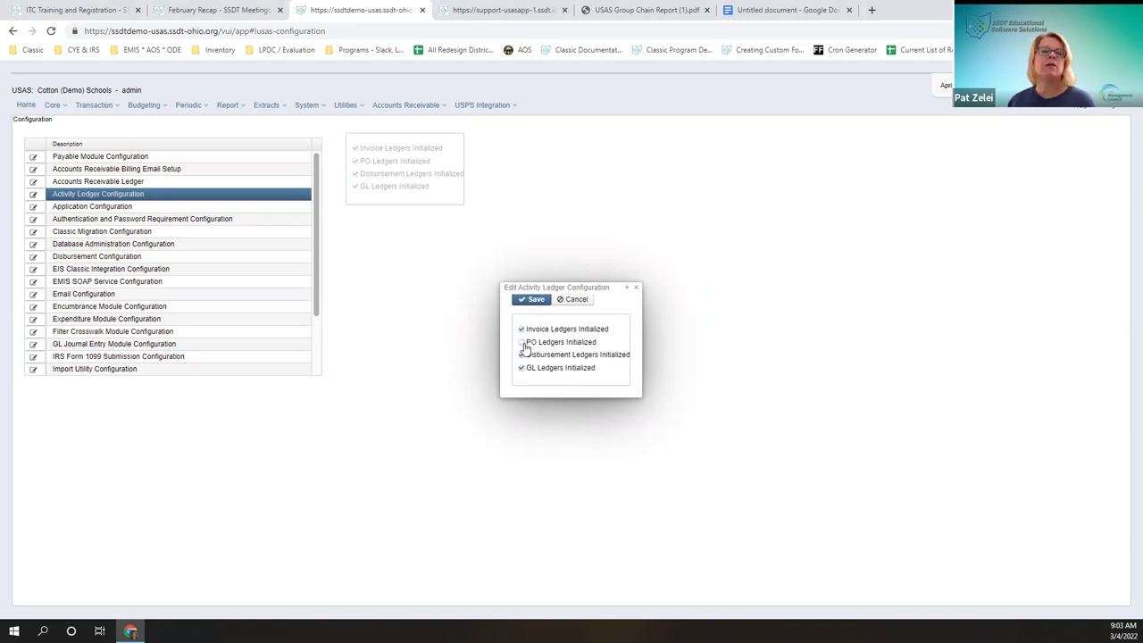
mouse_move(525, 348)
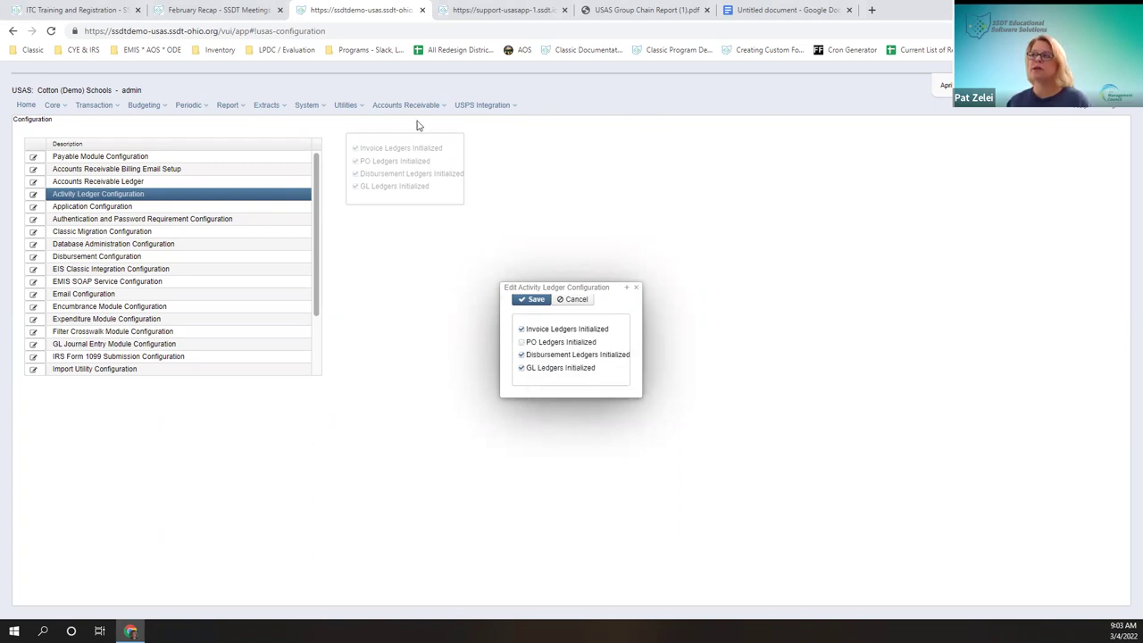
left_click(307, 104)
left_click(320, 165)
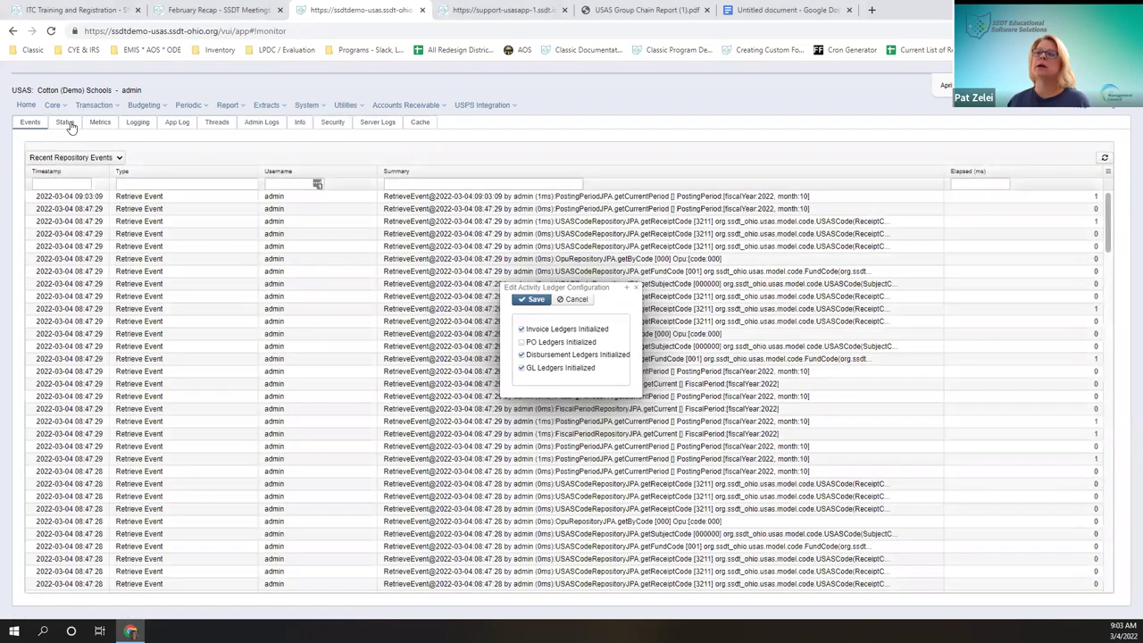
Show the Monitor's Status list and move the ledger dialog aside to reveal the Value column.
left_click(66, 123)
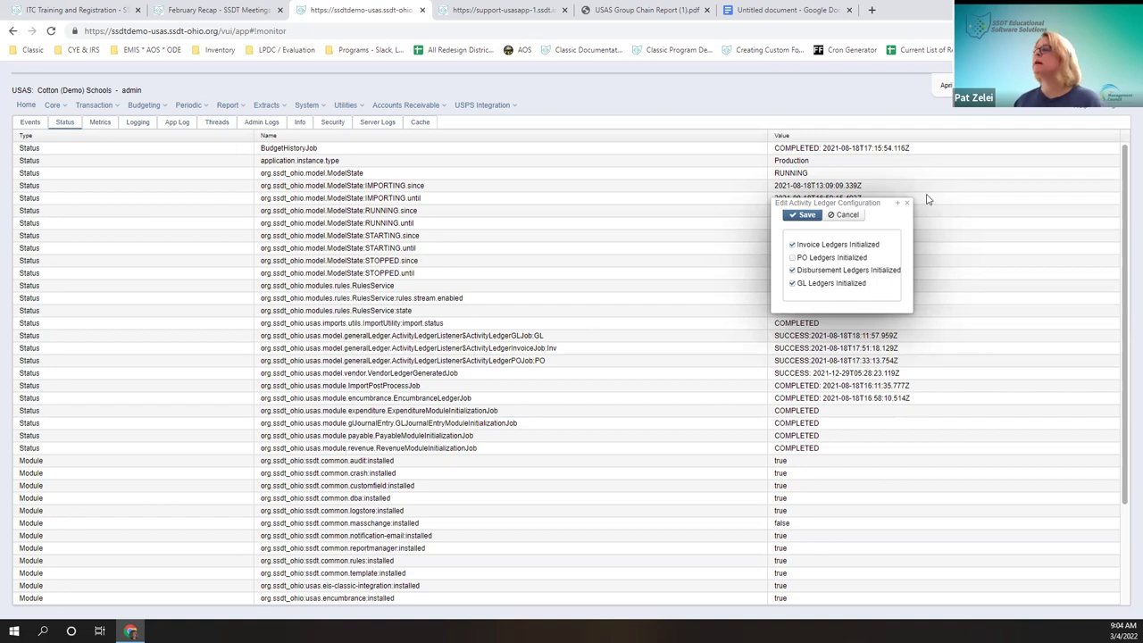
left_click_drag(880, 205, 419, 234)
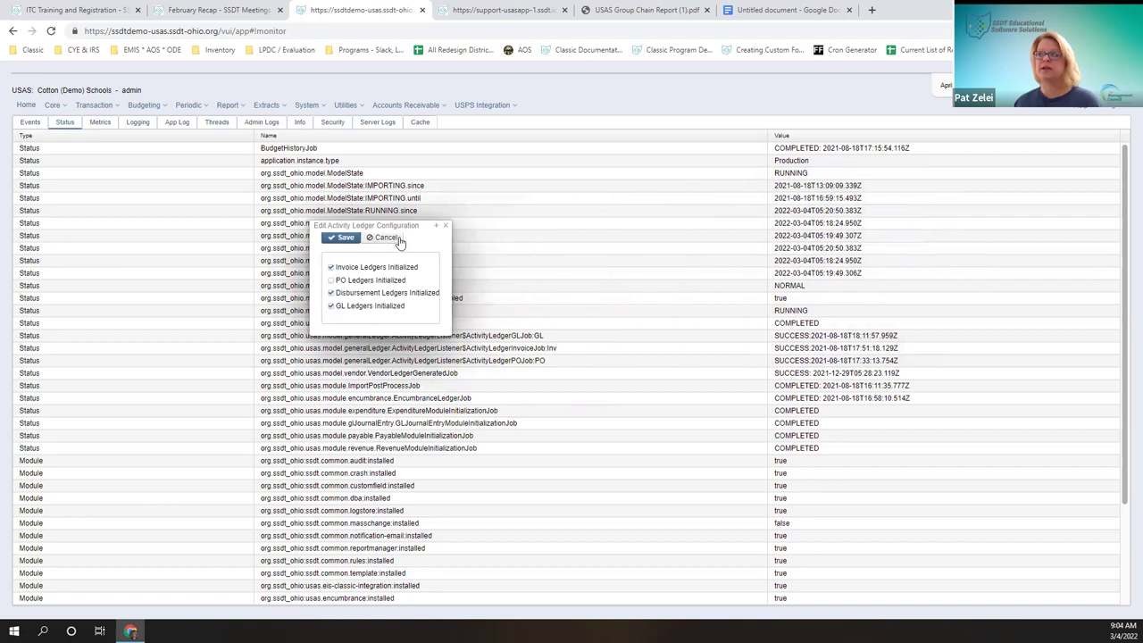
Check PO and Disbursement Ledgers Initialized, save and close the configuration, then switch to the Google Doc.
left_click(330, 292)
left_click(331, 279)
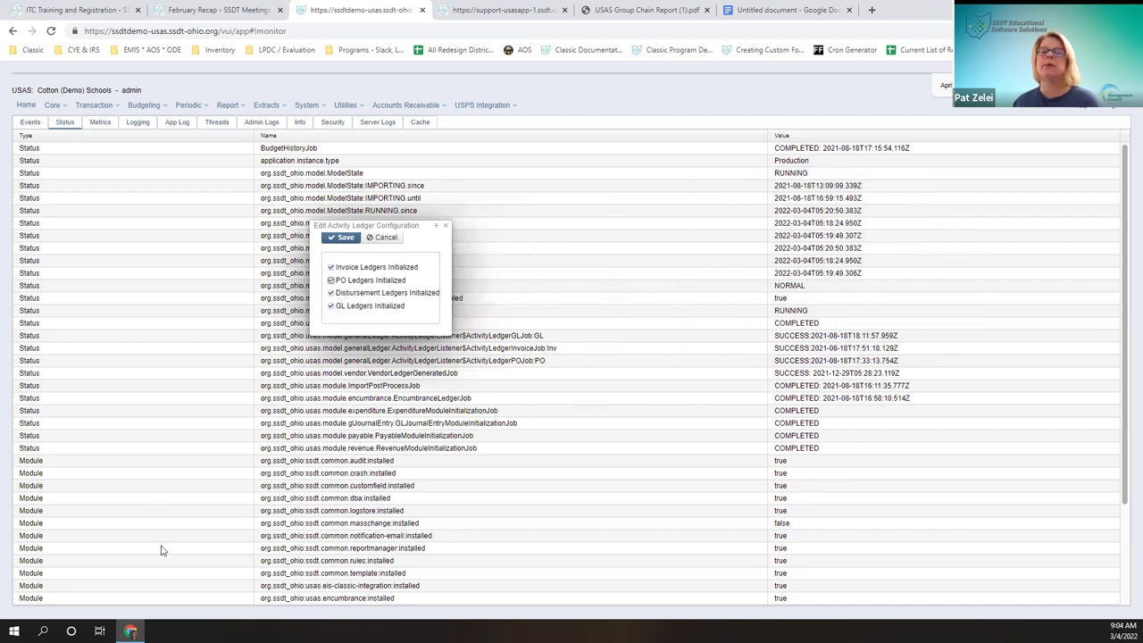
left_click(347, 238)
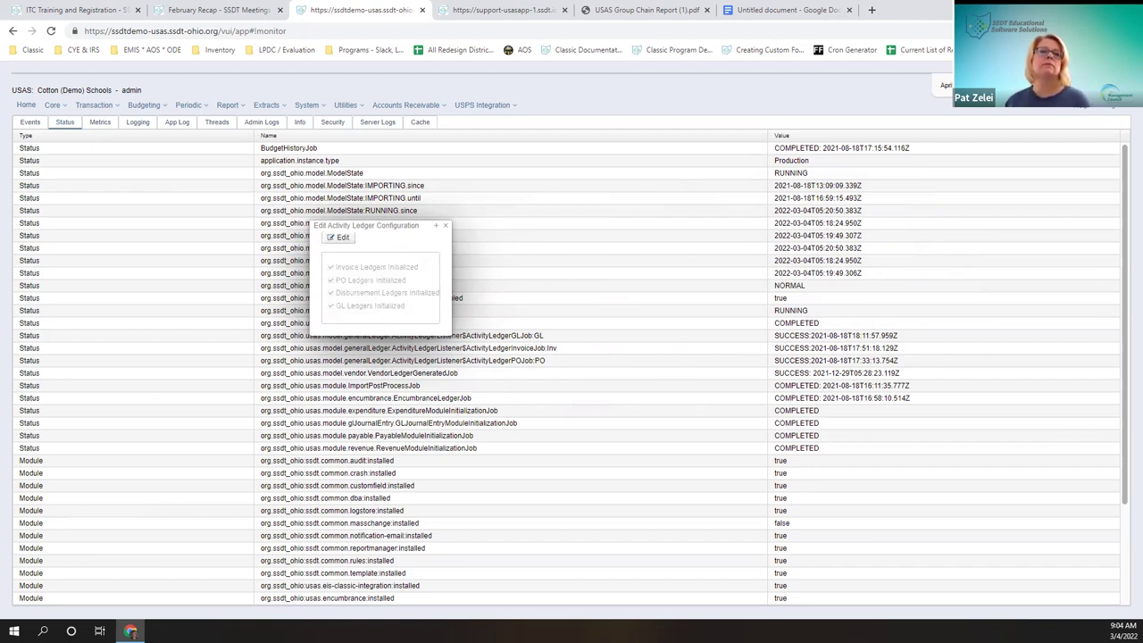
left_click(448, 227)
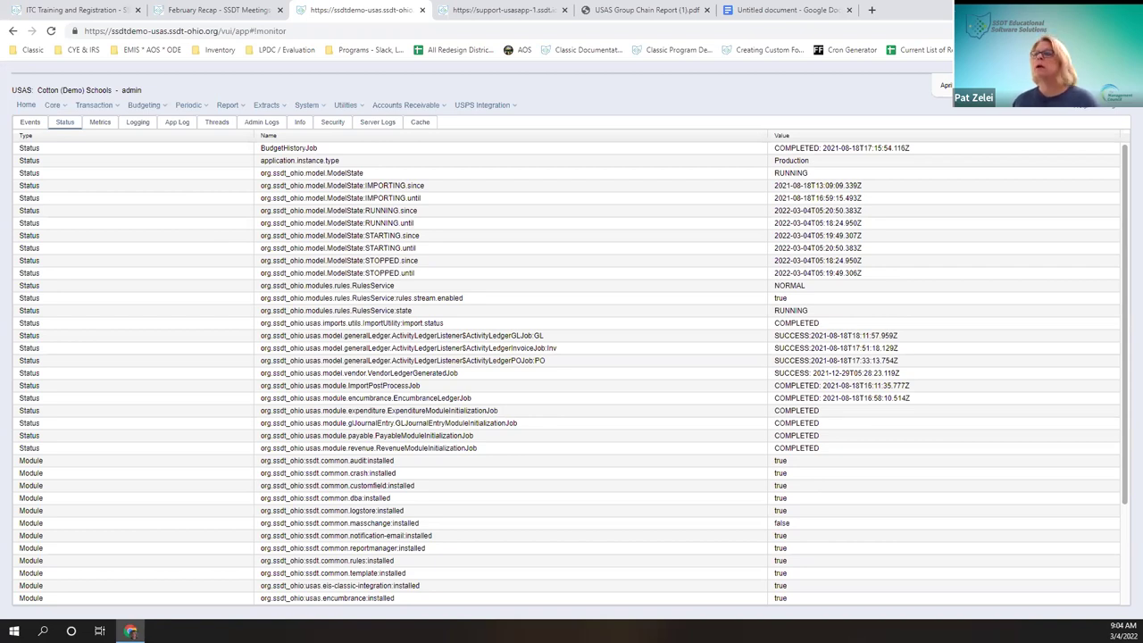
left_click(786, 10)
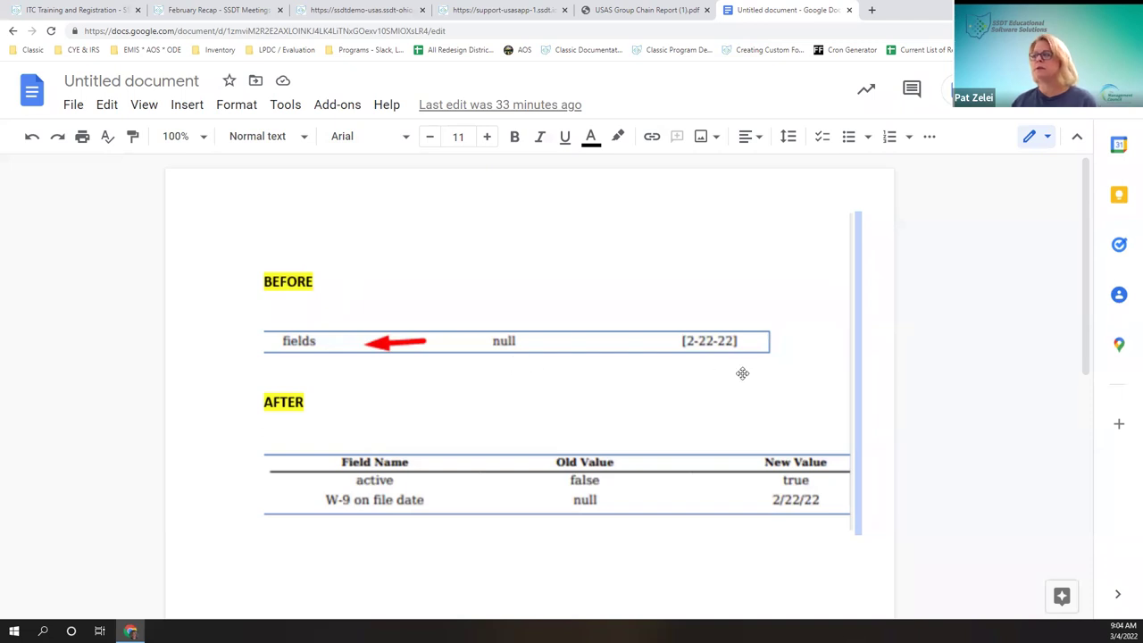
Scroll through the BEFORE/AFTER W-9 on file date tables, then return to the USAS-R monitor.
scroll(603, 328, "down", 1)
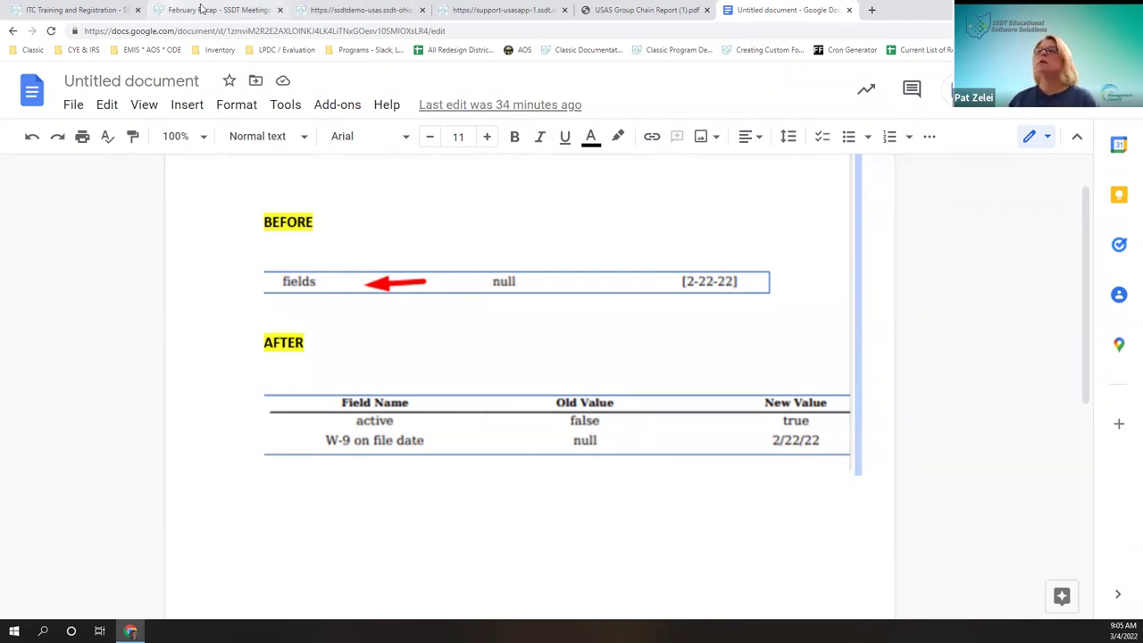
left_click(324, 10)
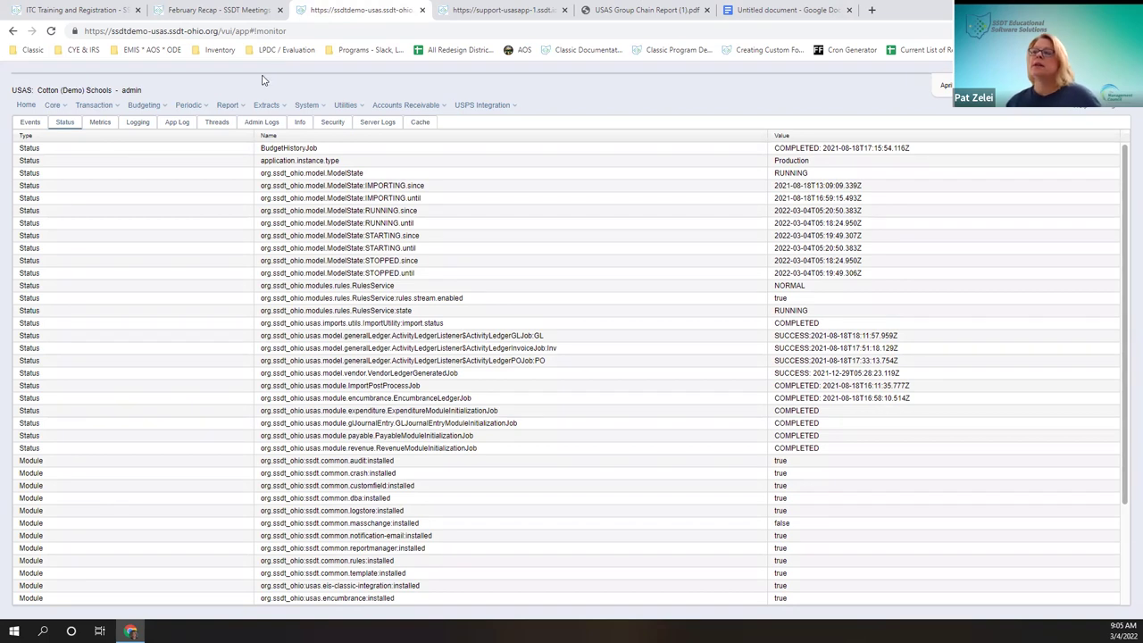
left_click(234, 105)
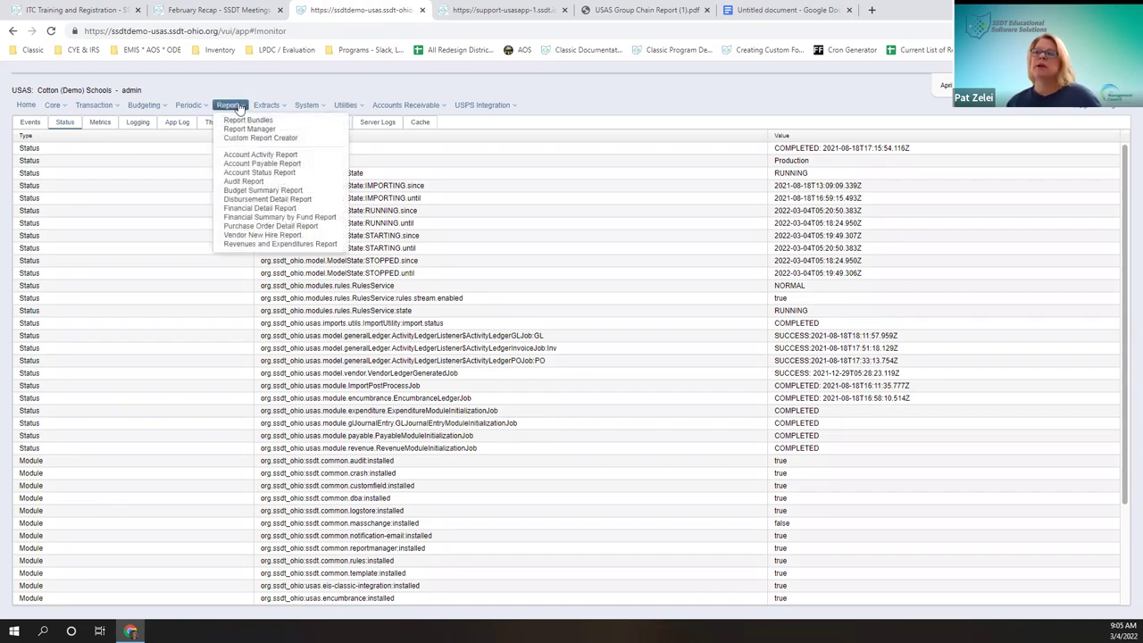
left_click(194, 105)
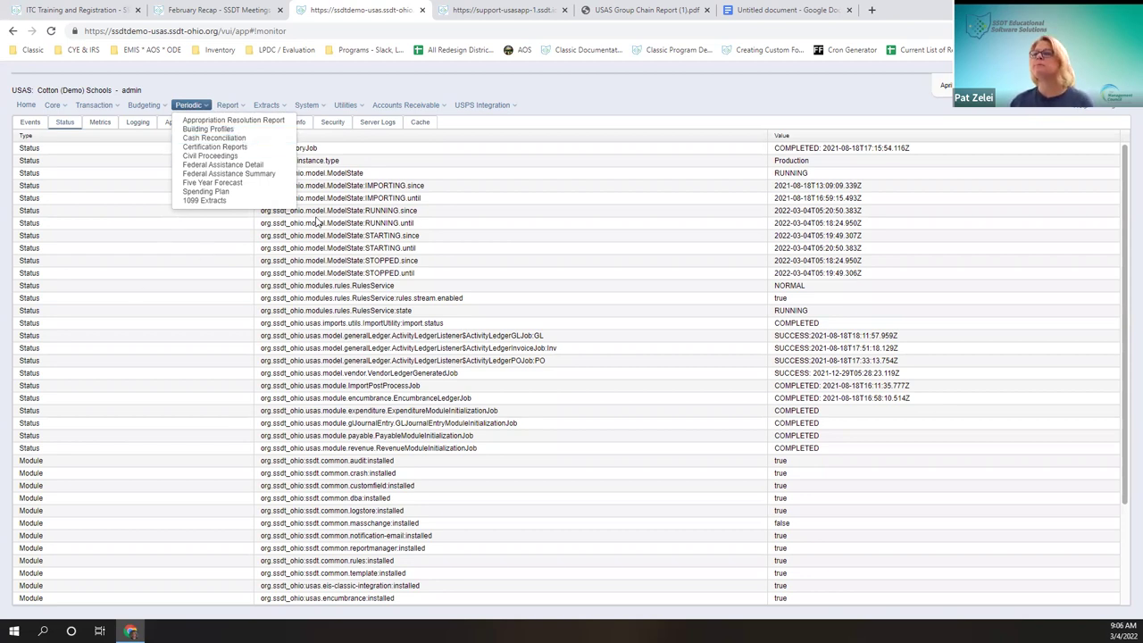
left_click(439, 69)
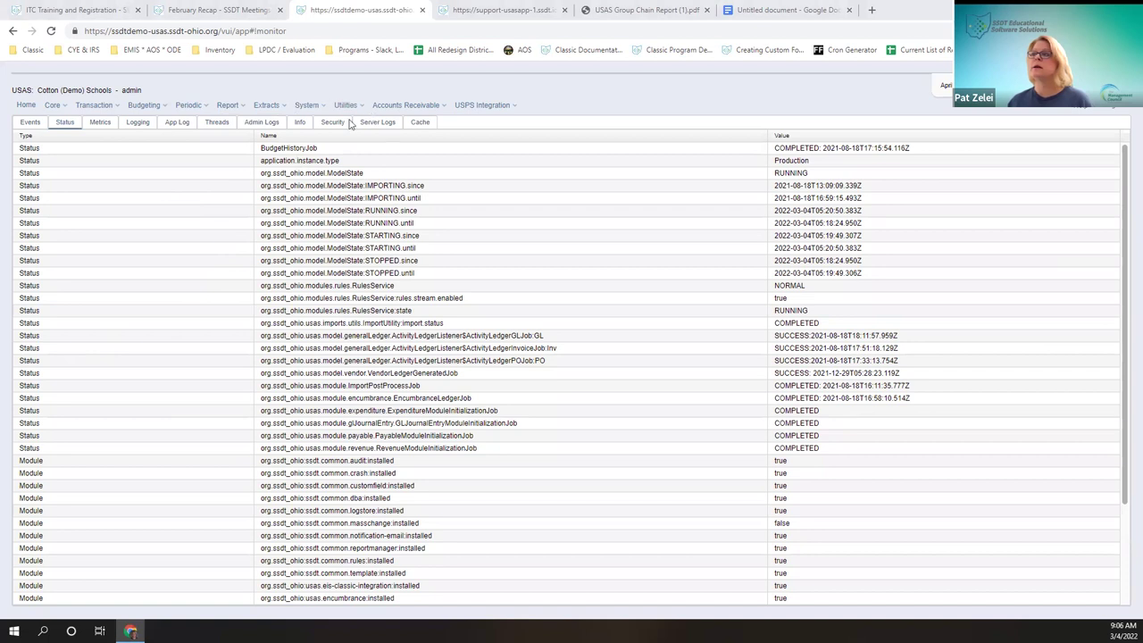
Check the Recent Repository Events list and its event types, then show the Security authentication log.
left_click(34, 123)
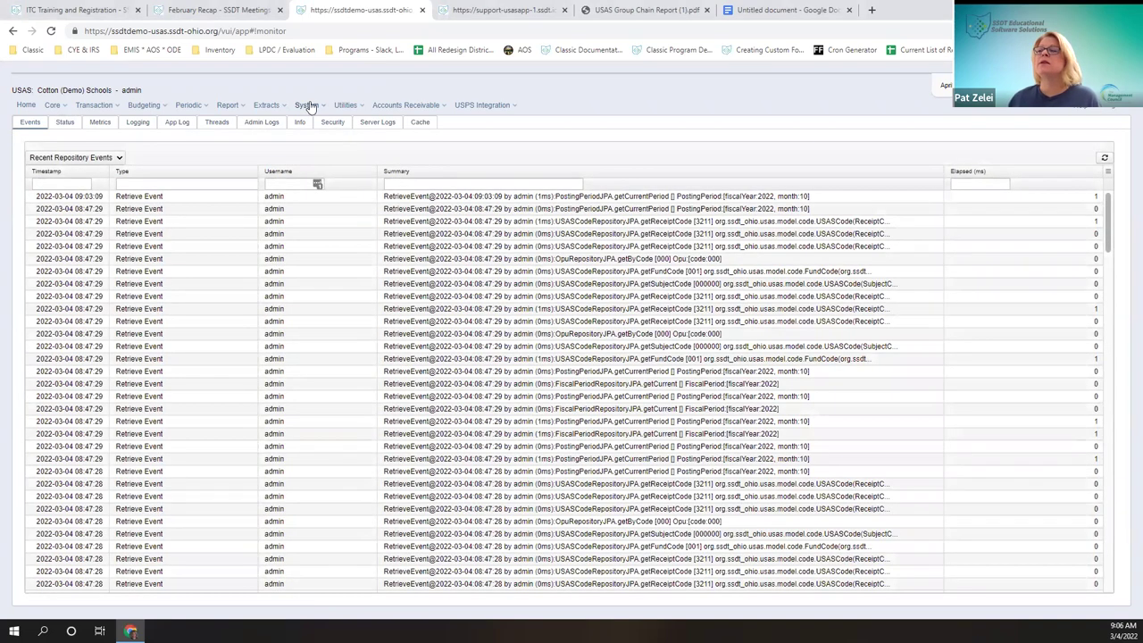
left_click(307, 105)
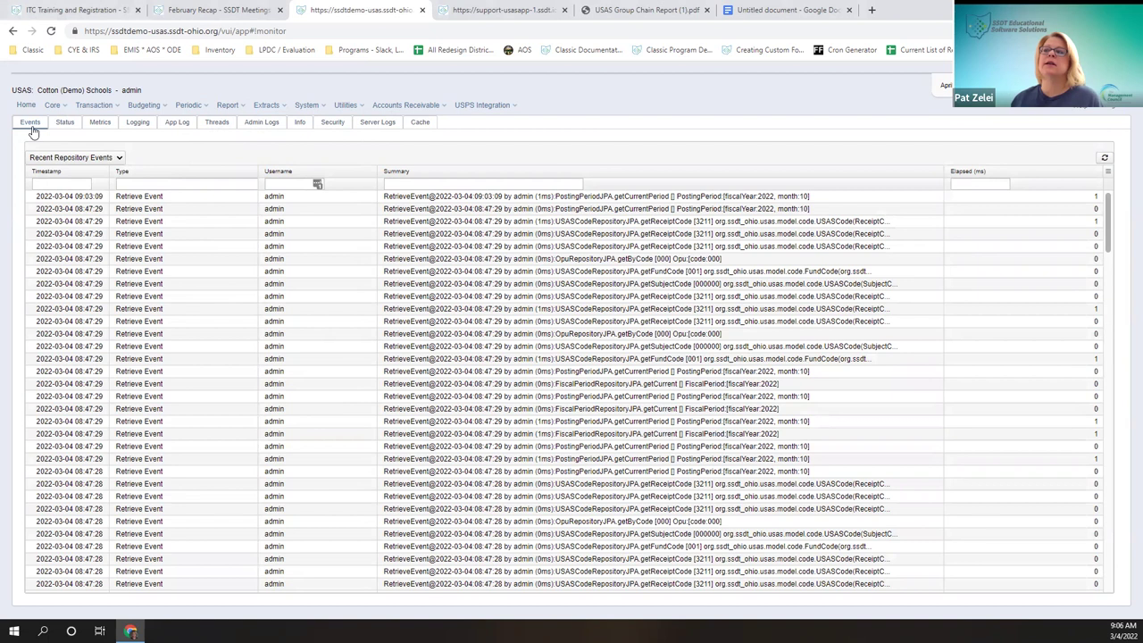
left_click(90, 158)
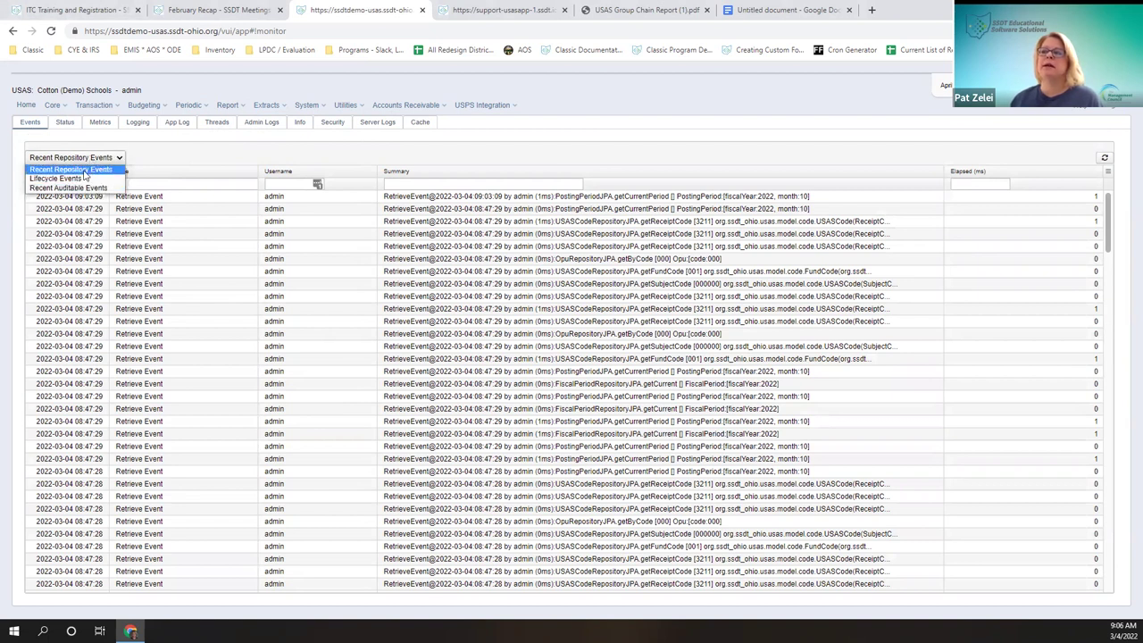
left_click(121, 158)
right_click(121, 158)
left_click(170, 145)
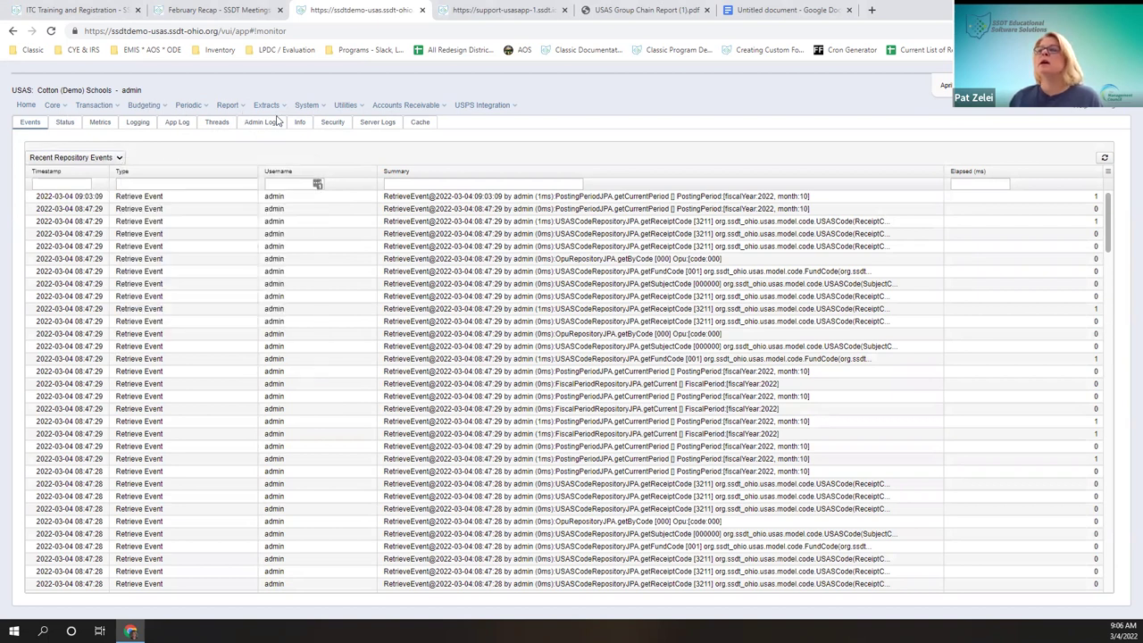
left_click(332, 125)
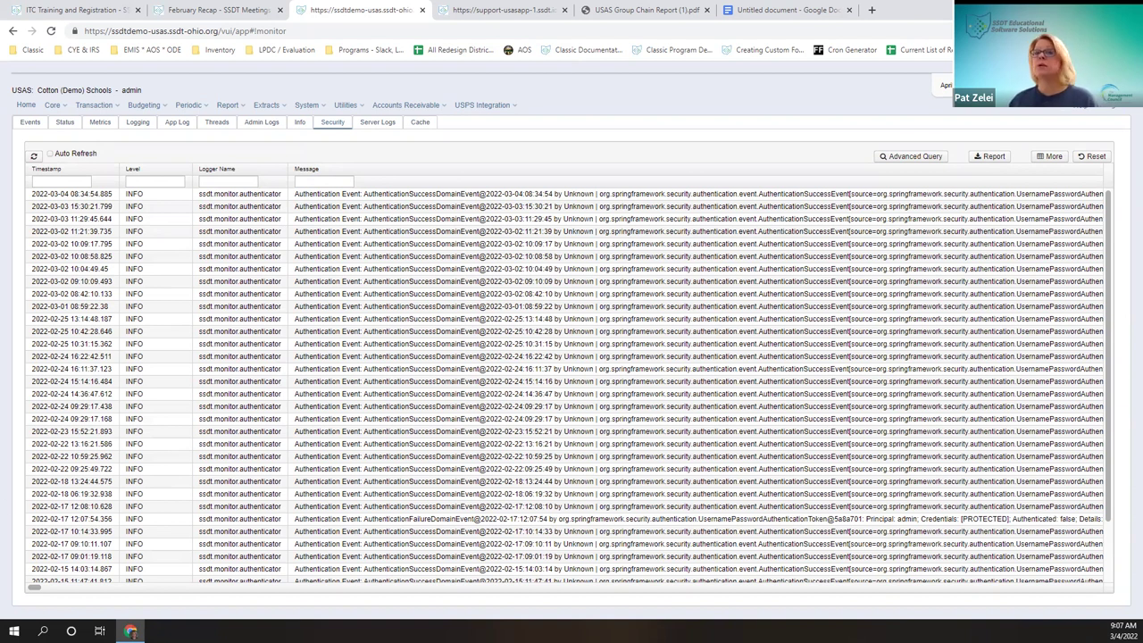
View the downloadable Server Logs, then open the Funds list under Core > Accounts.
left_click(382, 125)
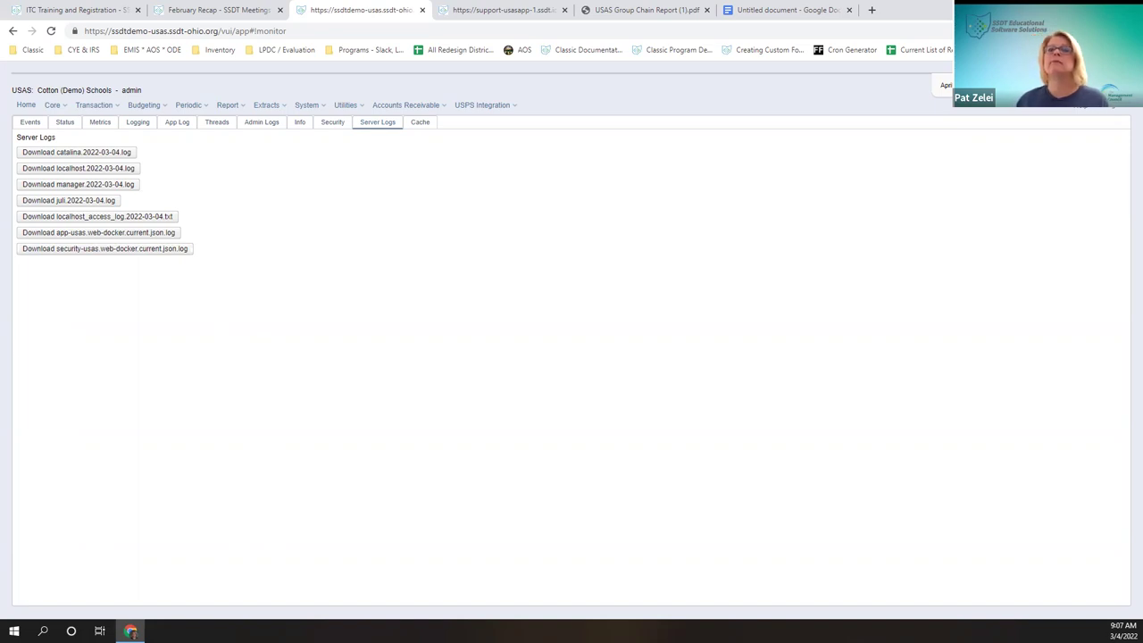
left_click(59, 108)
left_click(66, 119)
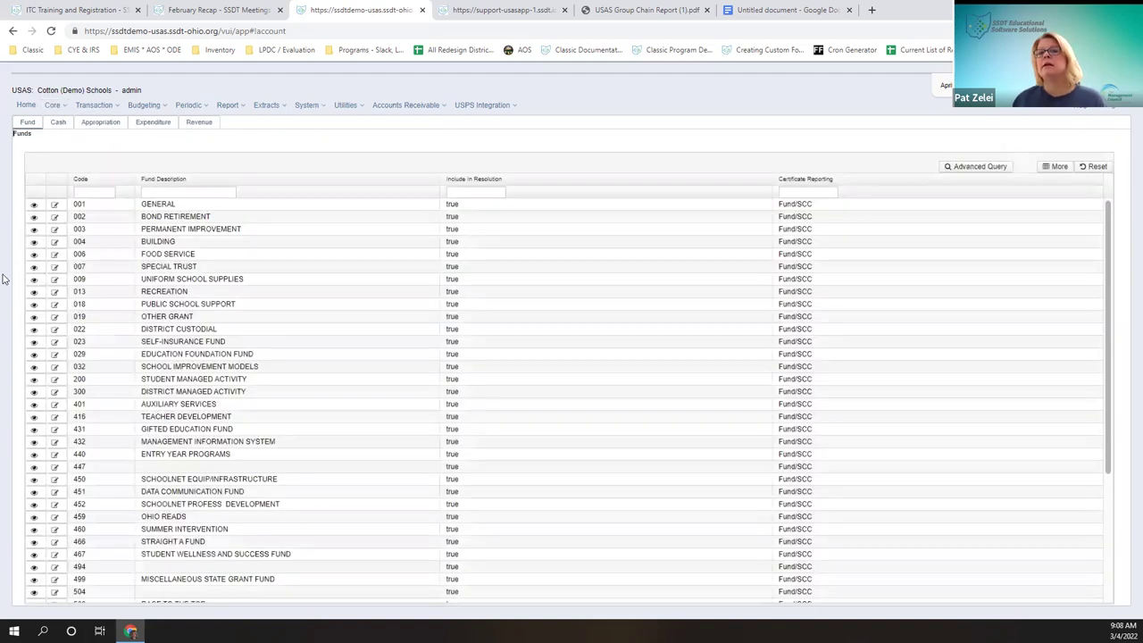
Filter USAS-R revenue accounts to receipt 3211 and widen Description to show Poverty Based Assistance.
left_click(195, 123)
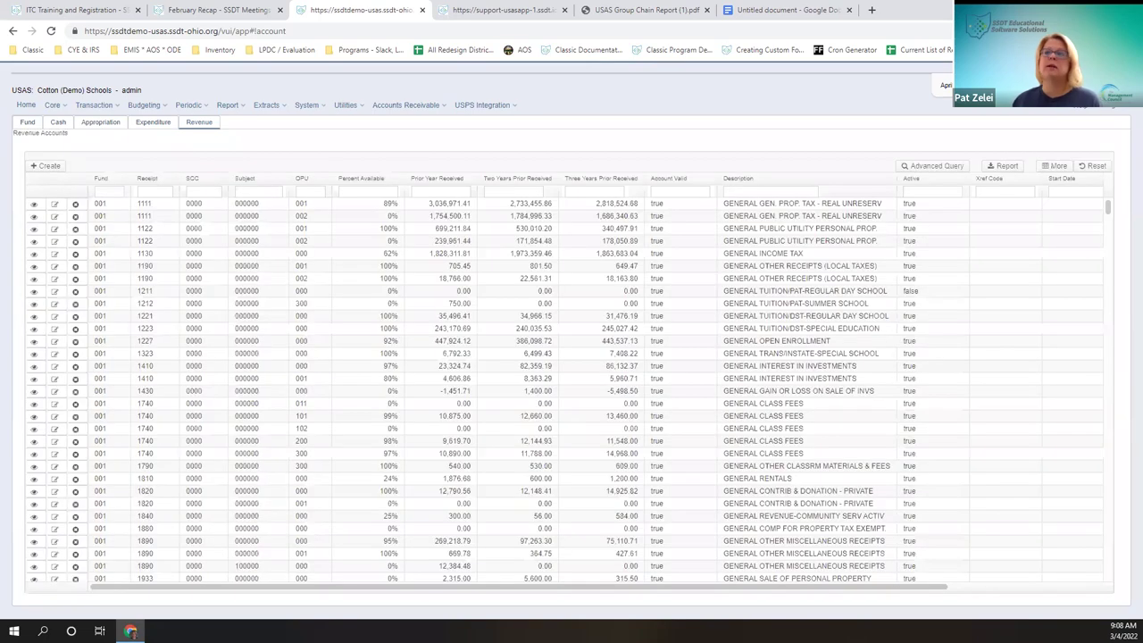
left_click(170, 191)
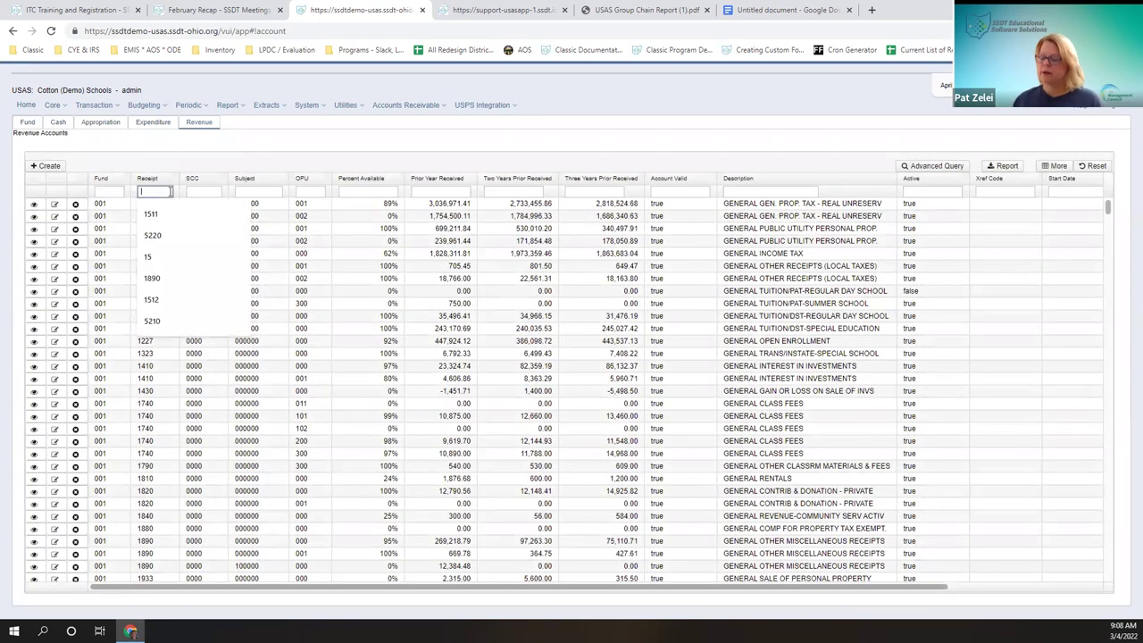
type("3211")
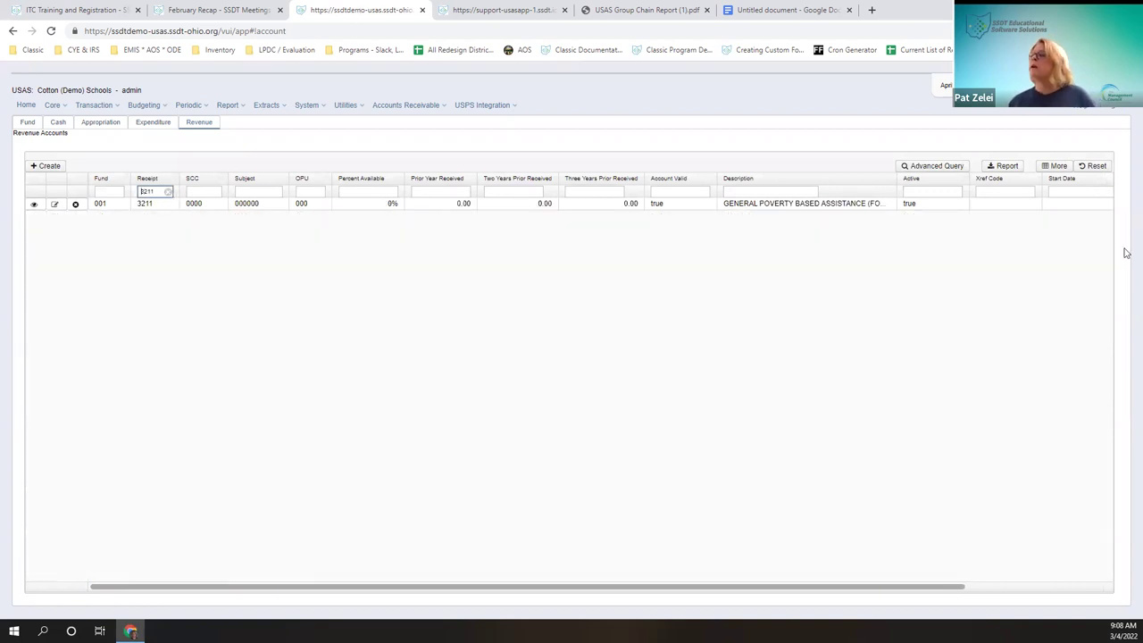
left_click_drag(893, 178, 1124, 161)
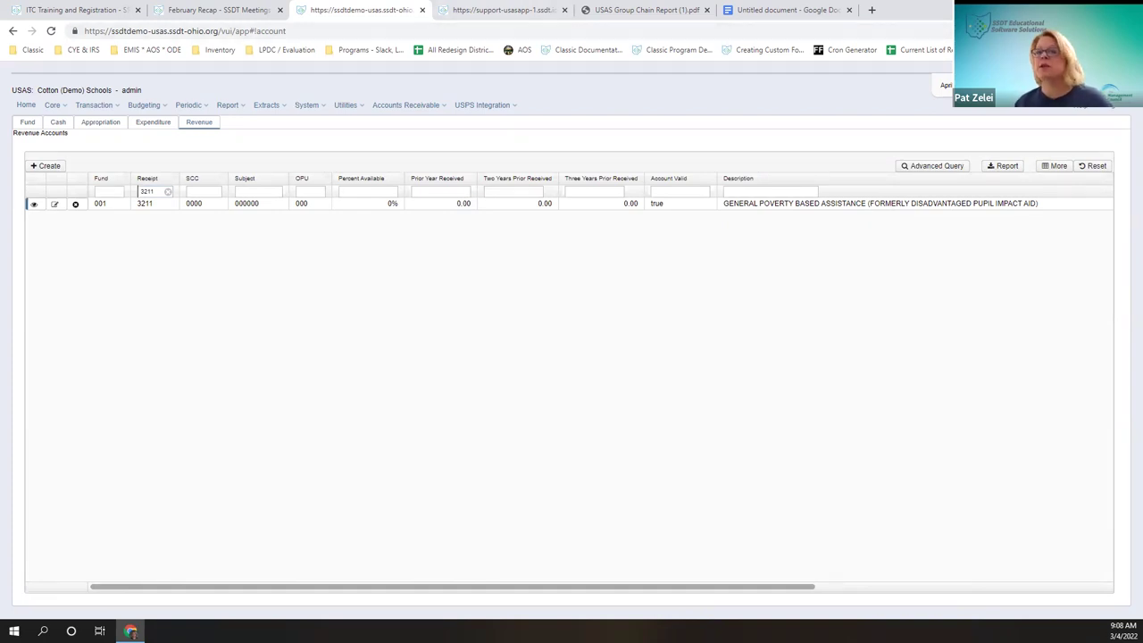
left_click(522, 9)
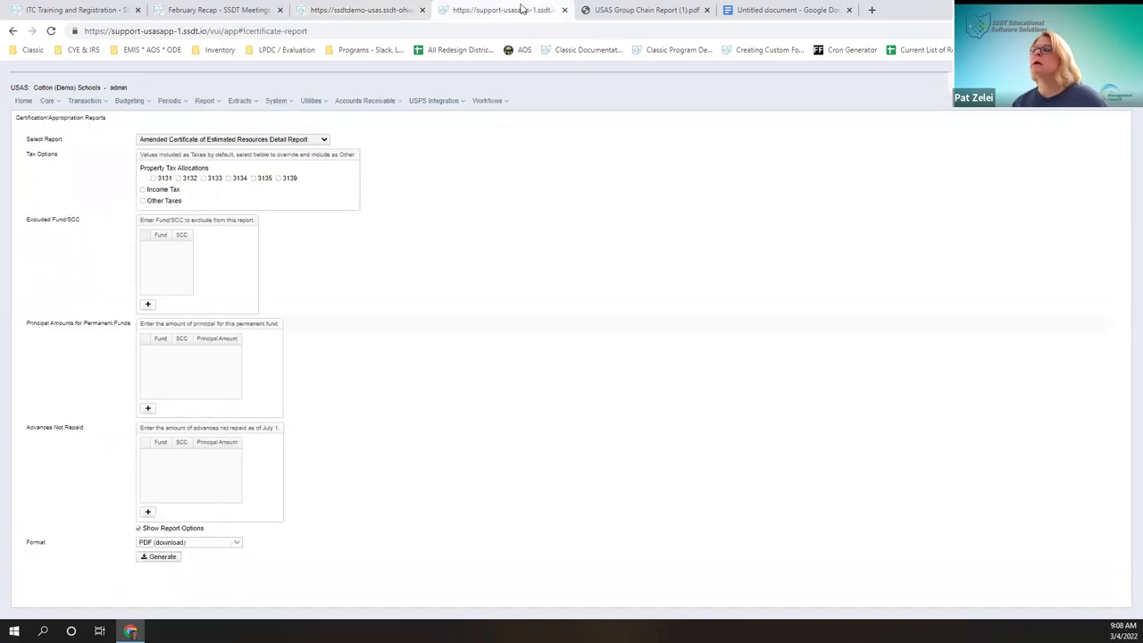
Bring up the Group Chain Report form, then view the downloaded USAS Group Chain Report (1).pdf.
left_click(209, 102)
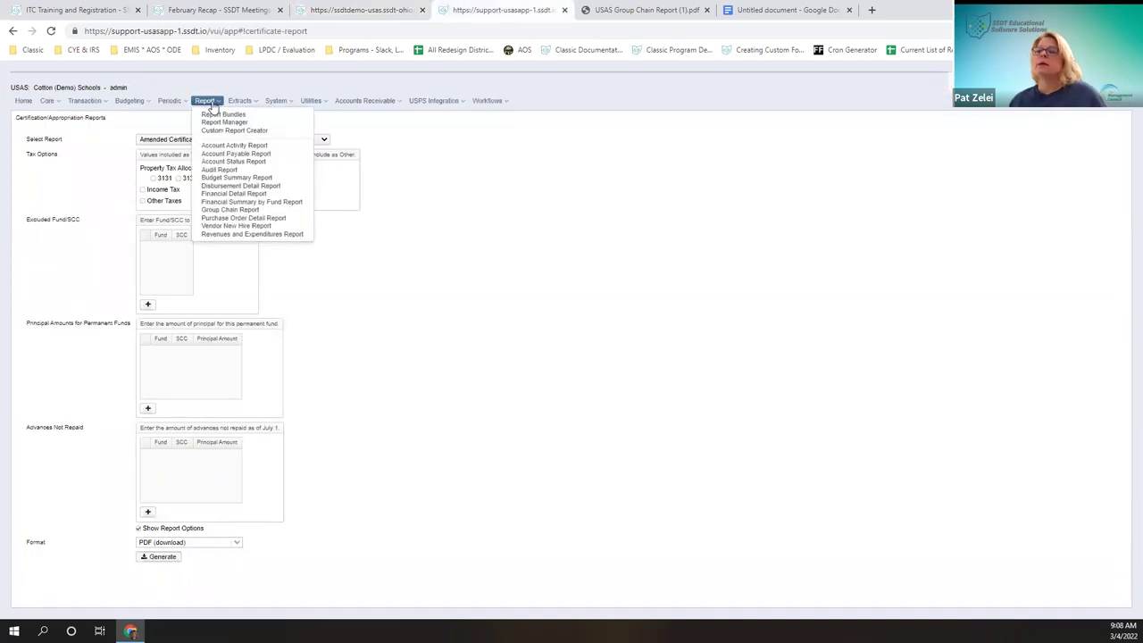
left_click(269, 212)
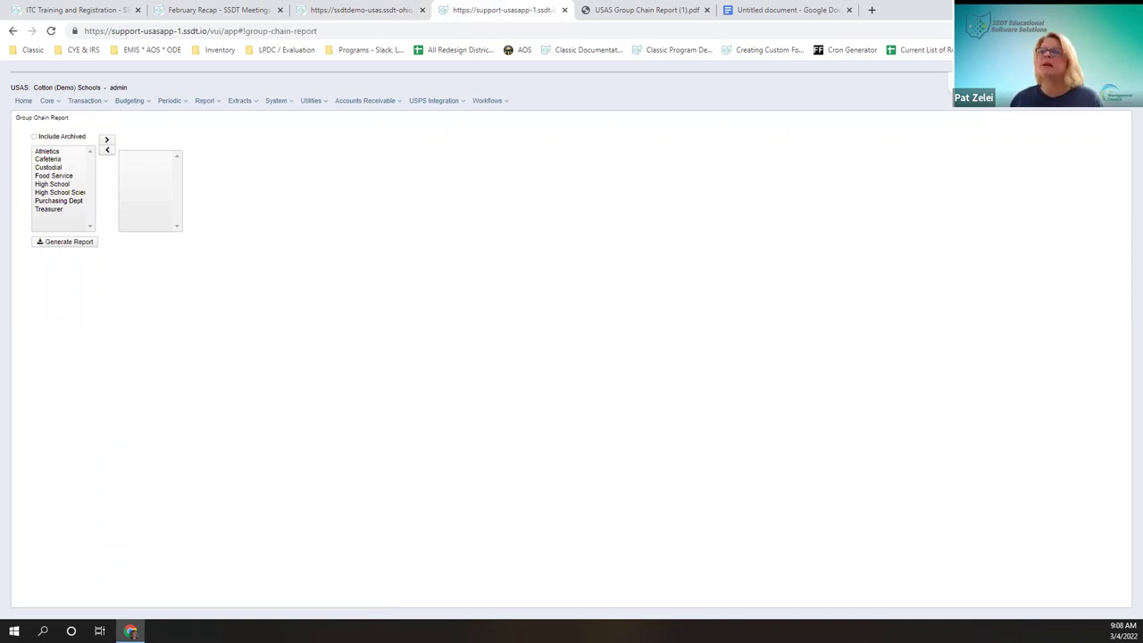
left_click(614, 10)
scroll(678, 223, "up", 3)
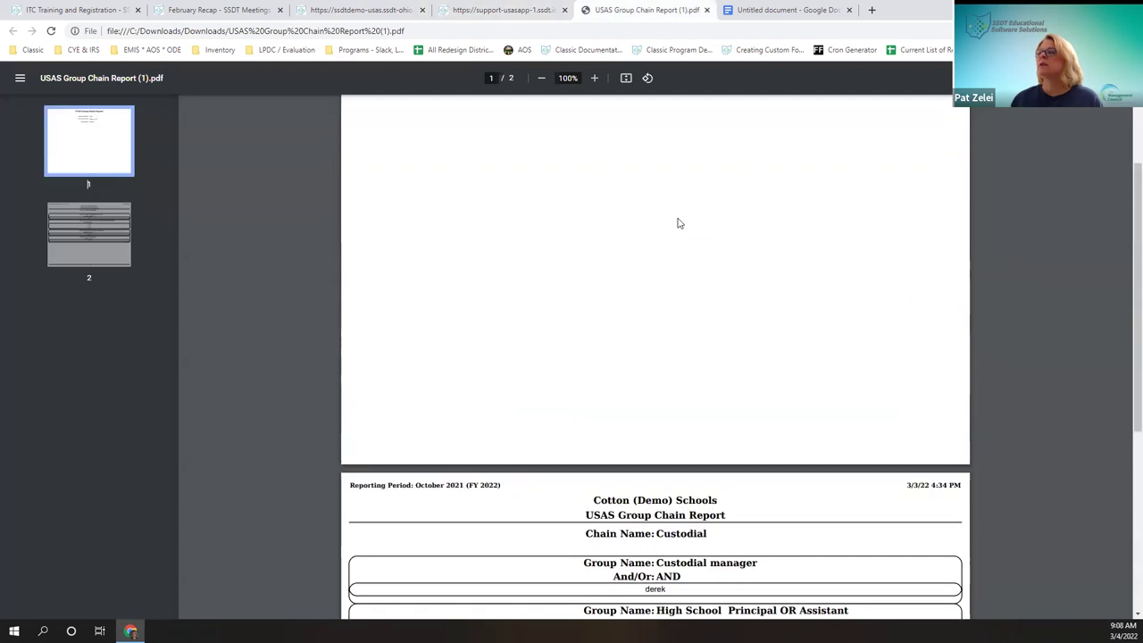
Review the Custodial chain groups on PDF pages 1–2, then return to the February Recap page.
scroll(678, 224, "up", 2)
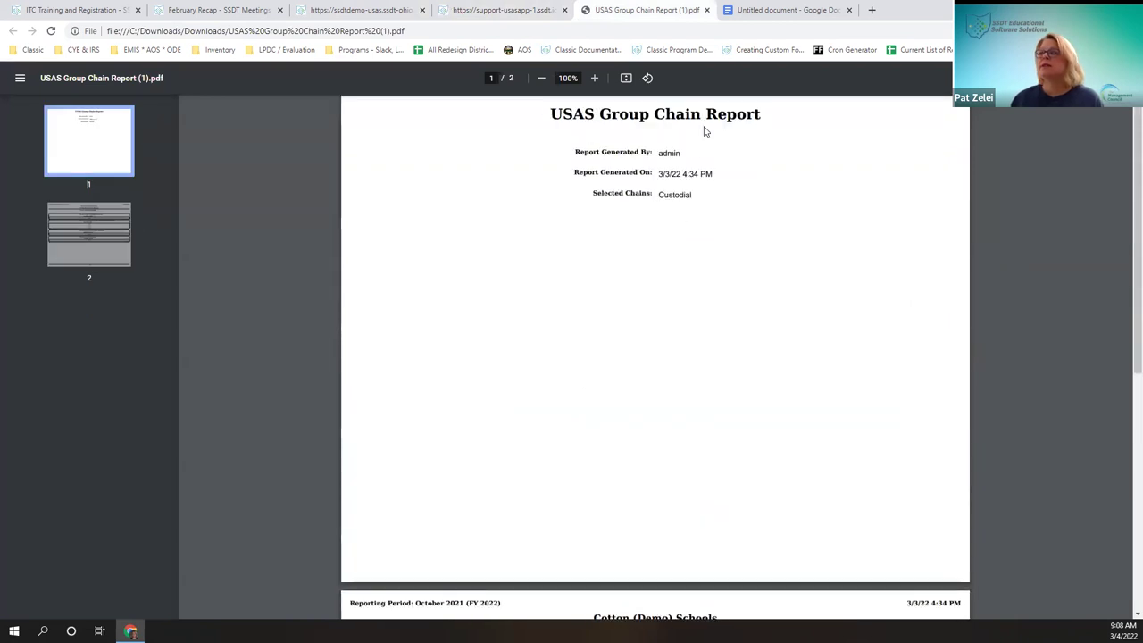
scroll(473, 330, "down", 5)
scroll(492, 338, "down", 3)
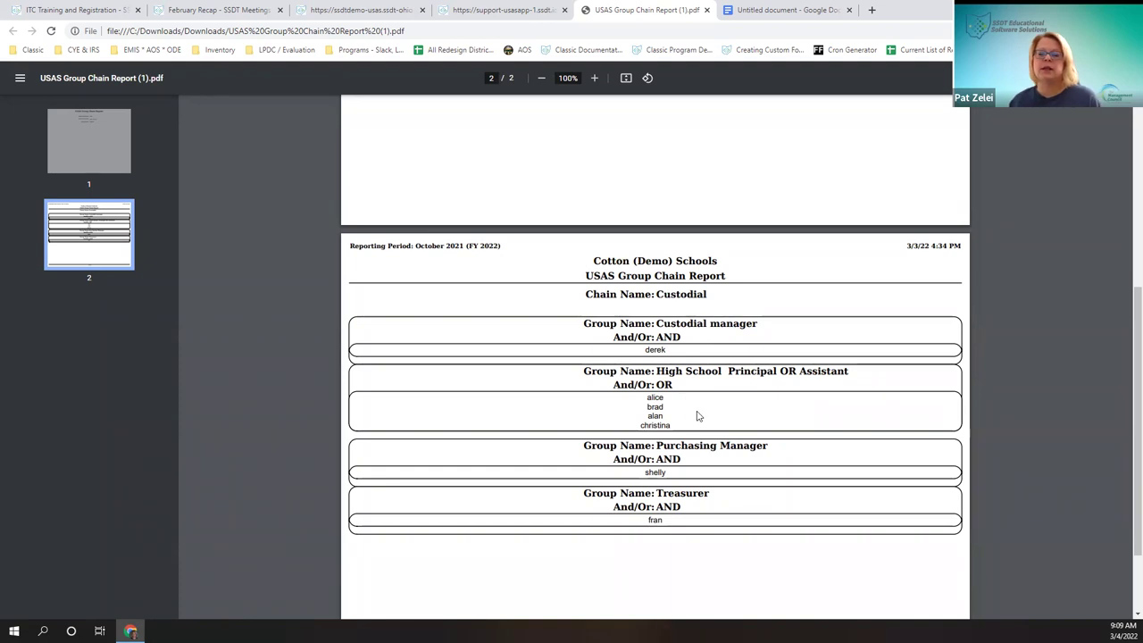
scroll(733, 523, "down", 1)
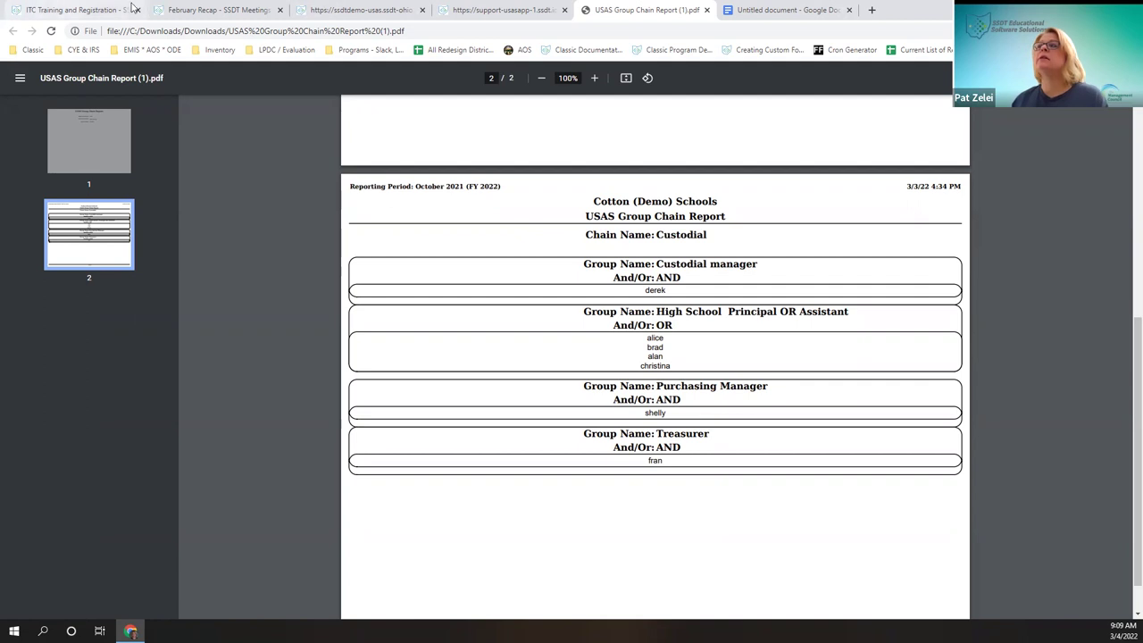
left_click(178, 7)
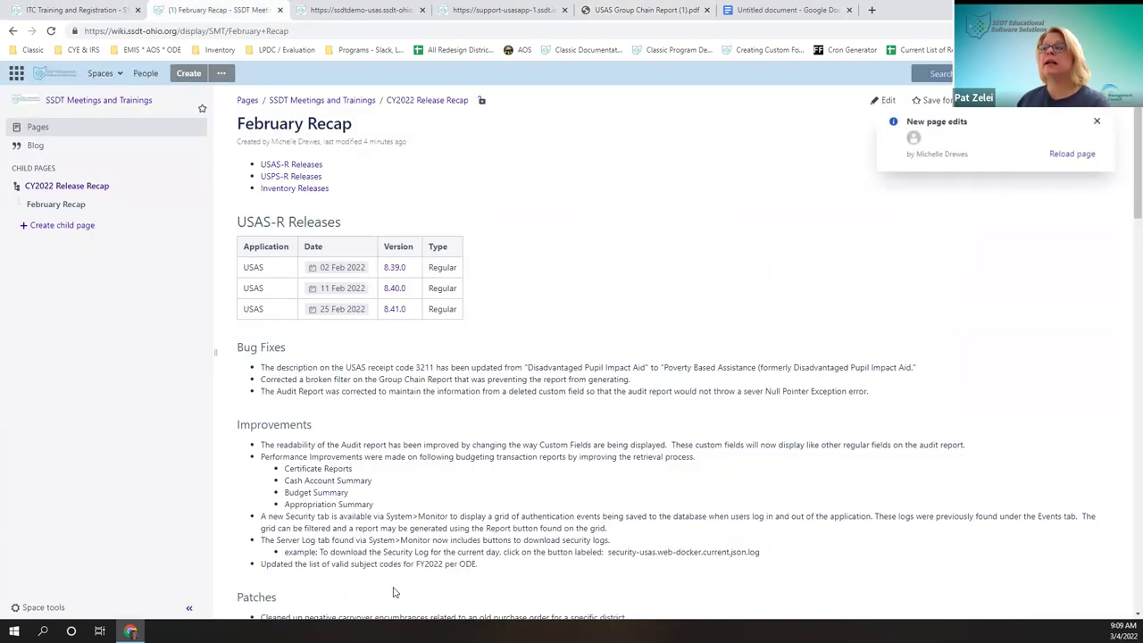